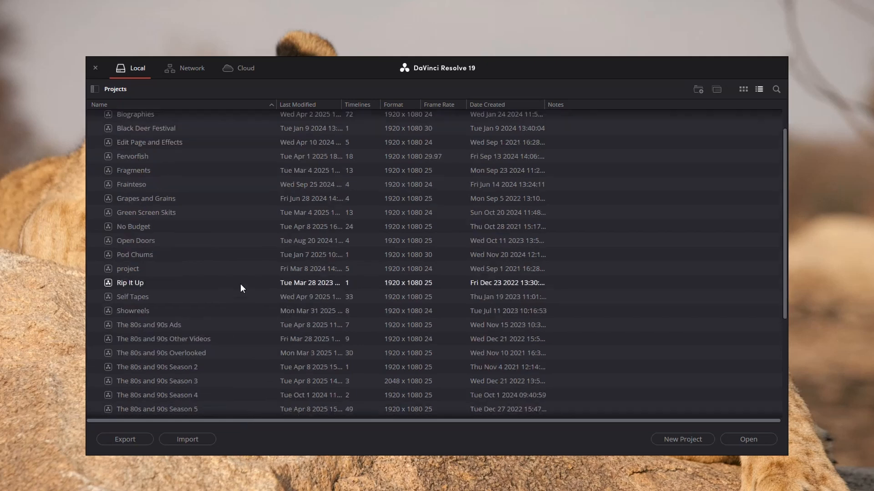
- Create a new project named Vacation Videos
{"action": "scroll", "coordinate": [240, 296], "scroll_direction": "up", "scroll_amount": 3}
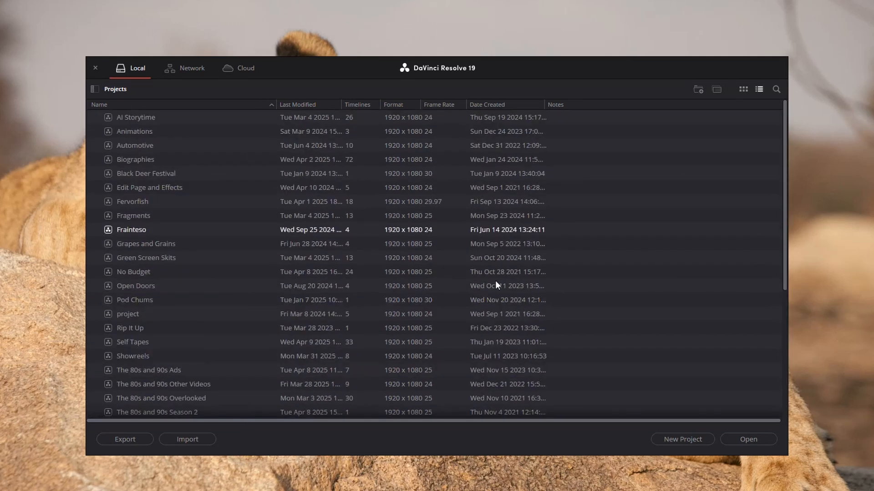
{"action": "left_click", "coordinate": [682, 441]}
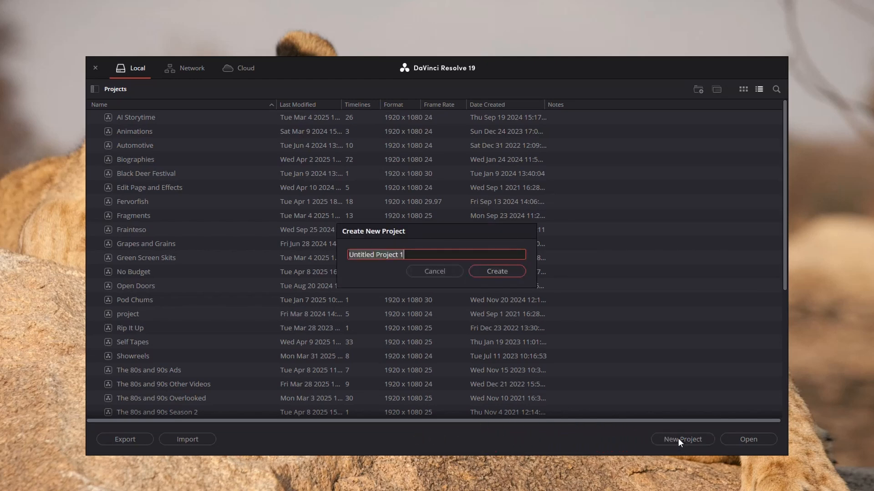
{"action": "type", "text": "Vac"}
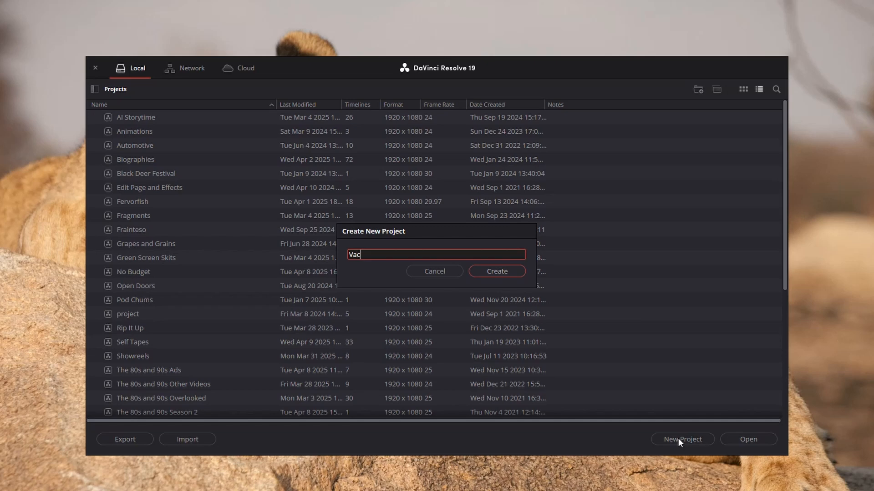
{"action": "type", "text": "ation Videos"}
{"action": "left_click", "coordinate": [499, 270]}
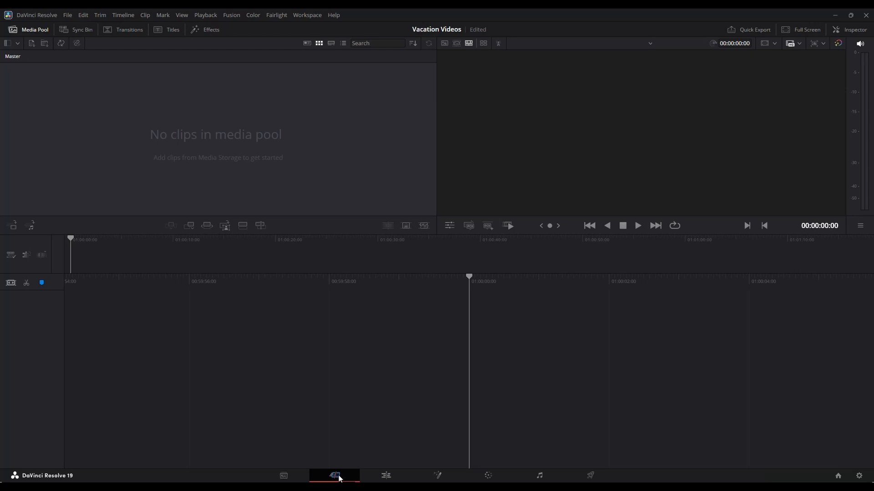
- On the Edit page, import the six video clips from the desktop Videos folder into the media pool, keeping the project frame rate unchanged
{"action": "left_click", "coordinate": [385, 476]}
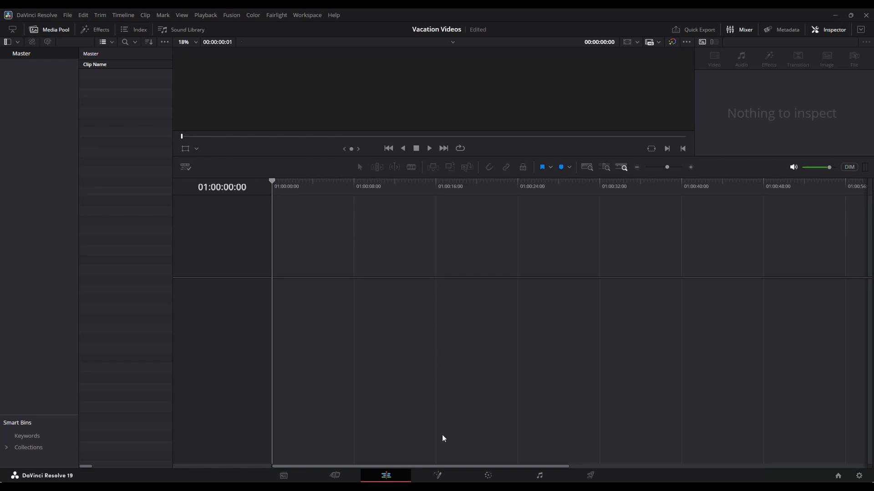
{"action": "mouse_move", "coordinate": [210, 487]}
{"action": "left_click", "coordinate": [201, 456]}
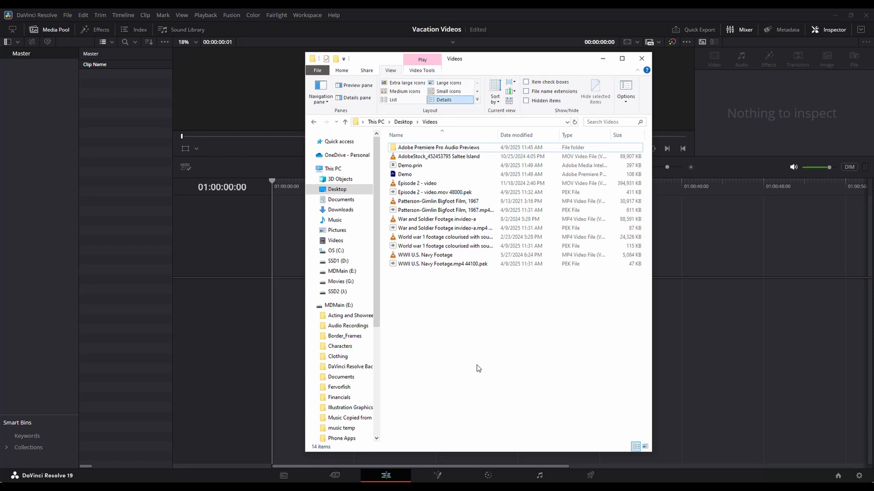
{"action": "left_click", "coordinate": [423, 157]}
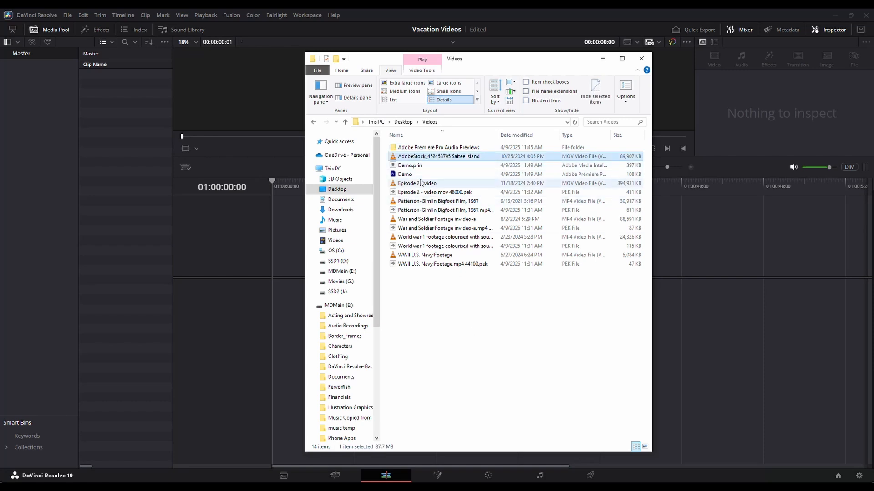
{"action": "left_click", "coordinate": [421, 182], "text": "ctrl"}
{"action": "left_click", "coordinate": [426, 201], "text": "ctrl"}
{"action": "left_click", "coordinate": [428, 219], "text": "ctrl"}
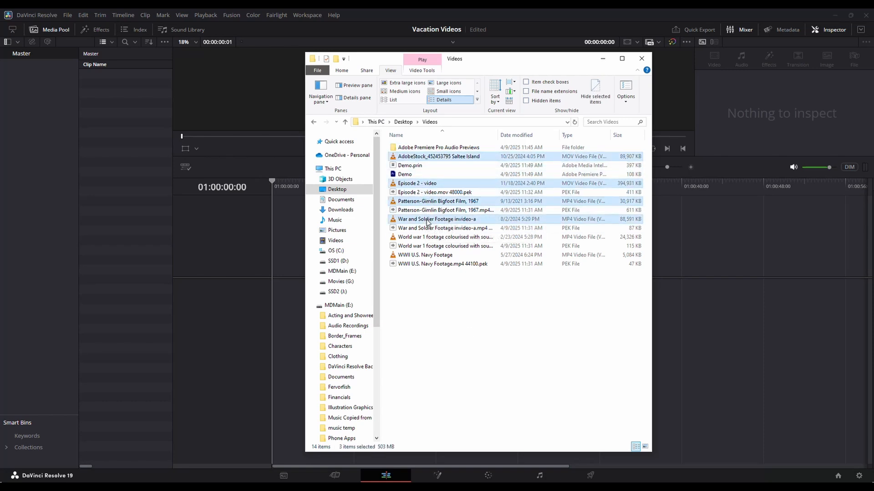
{"action": "left_click", "coordinate": [432, 237], "text": "ctrl"}
{"action": "left_click", "coordinate": [438, 255], "text": "ctrl"}
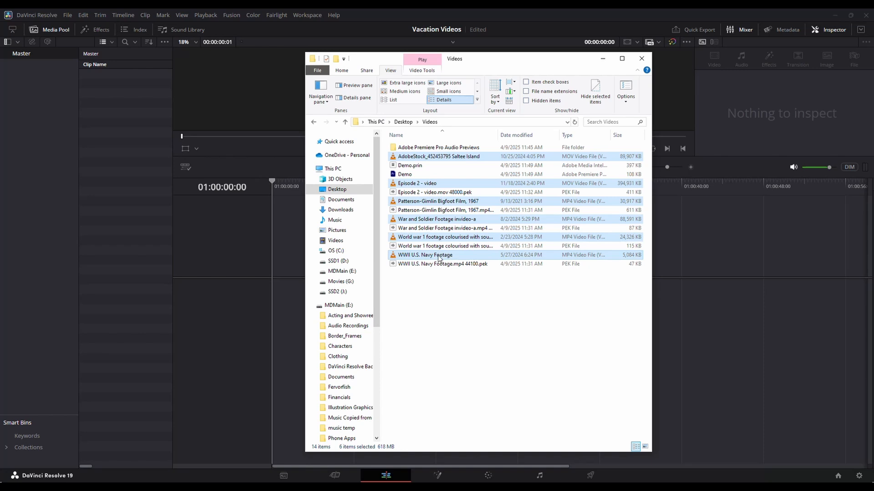
{"action": "left_click_drag", "start_coordinate": [438, 258], "coordinate": [116, 222]}
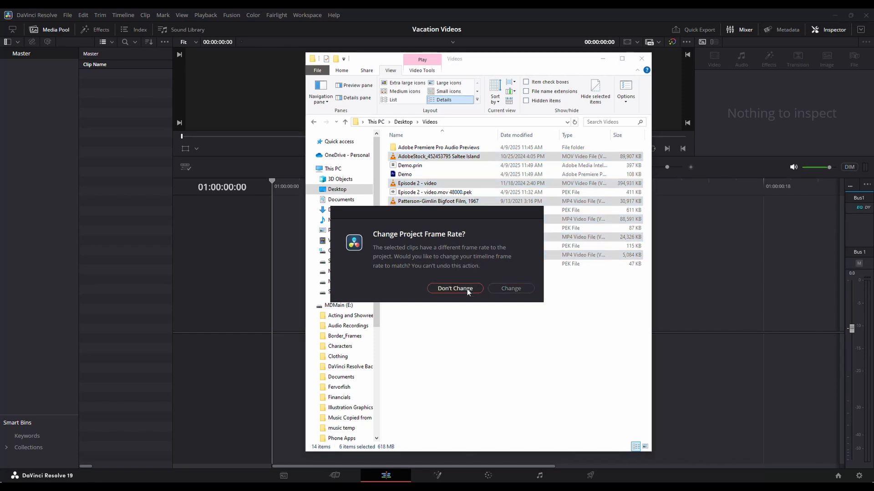
{"action": "left_click", "coordinate": [467, 288]}
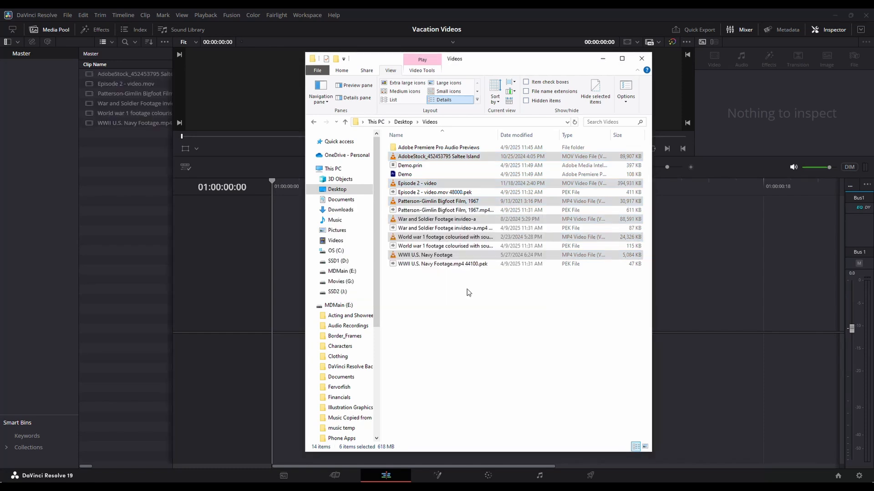
{"action": "left_click", "coordinate": [135, 179]}
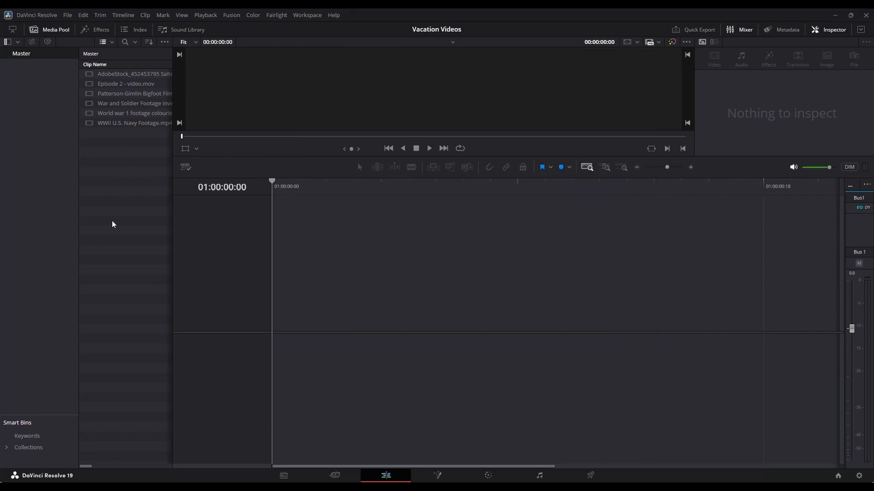
- Start creating a new timeline from the media pool
{"action": "right_click", "coordinate": [108, 162]}
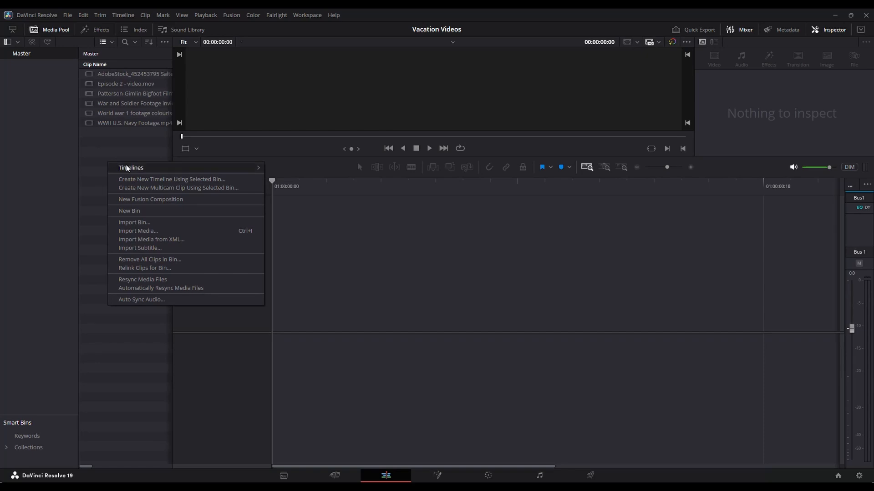
{"action": "mouse_move", "coordinate": [126, 167]}
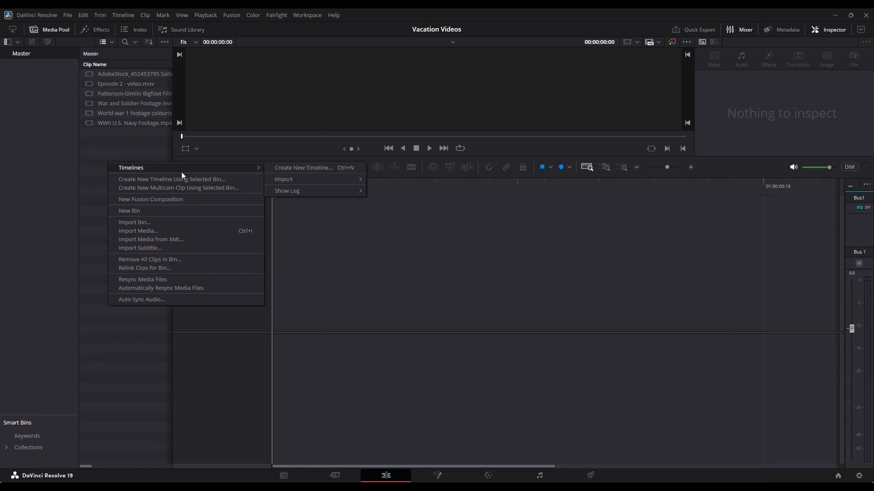
{"action": "left_click", "coordinate": [288, 168]}
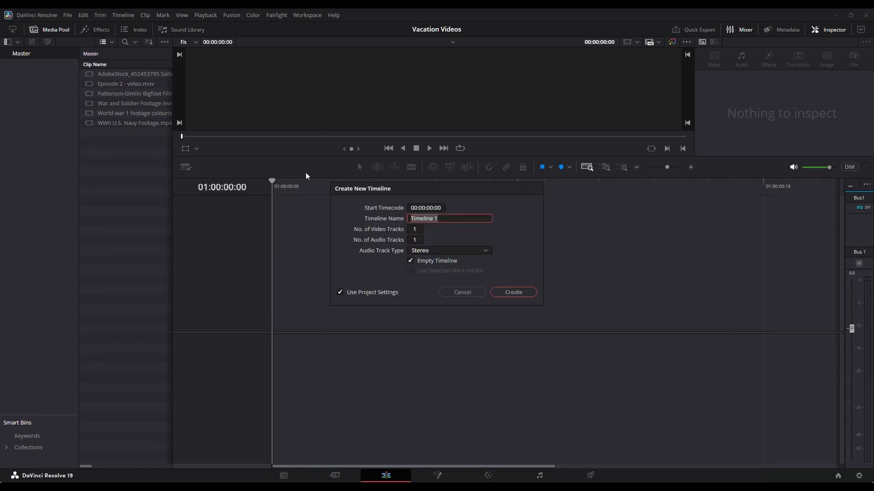
- Examine the custom format settings and frame rate options for the new timeline, and return to using the project settings
{"action": "left_click", "coordinate": [340, 293]}
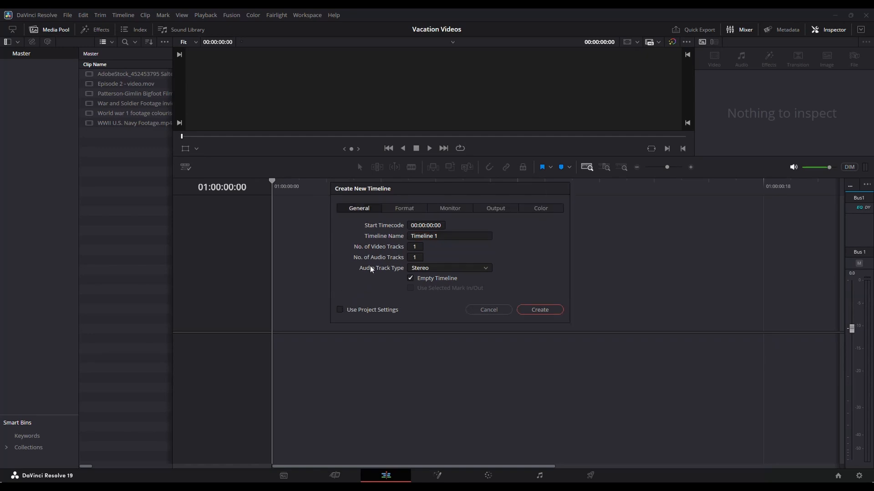
{"action": "left_click", "coordinate": [396, 210]}
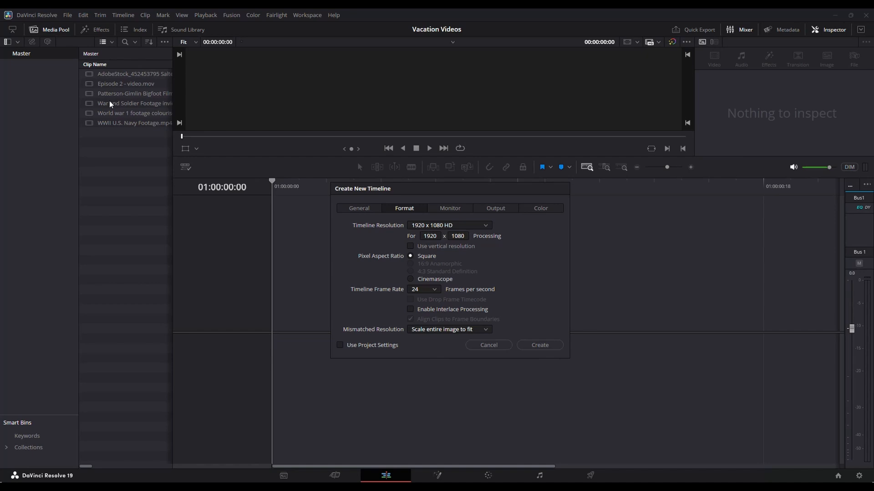
{"action": "left_click", "coordinate": [422, 288]}
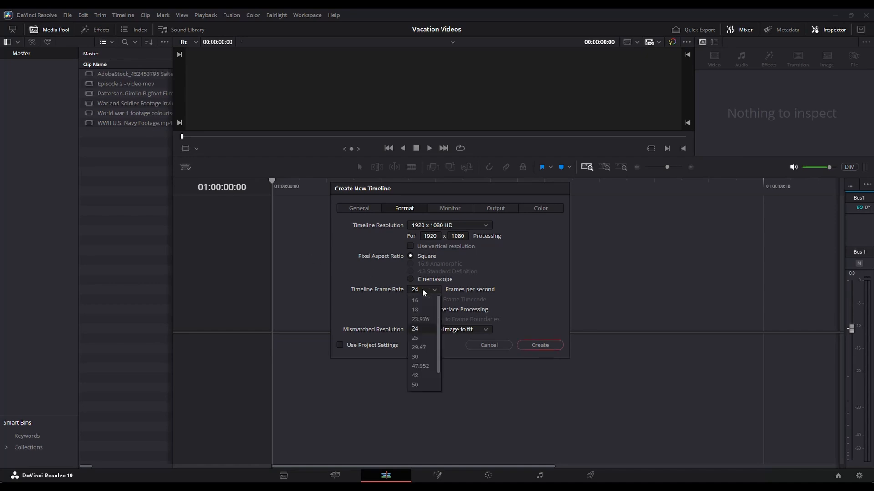
{"action": "left_click", "coordinate": [371, 302]}
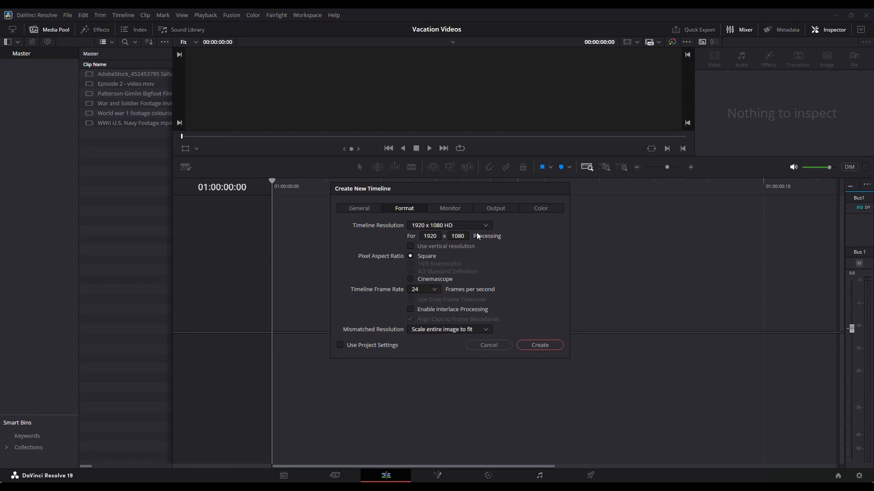
{"action": "left_click", "coordinate": [340, 345]}
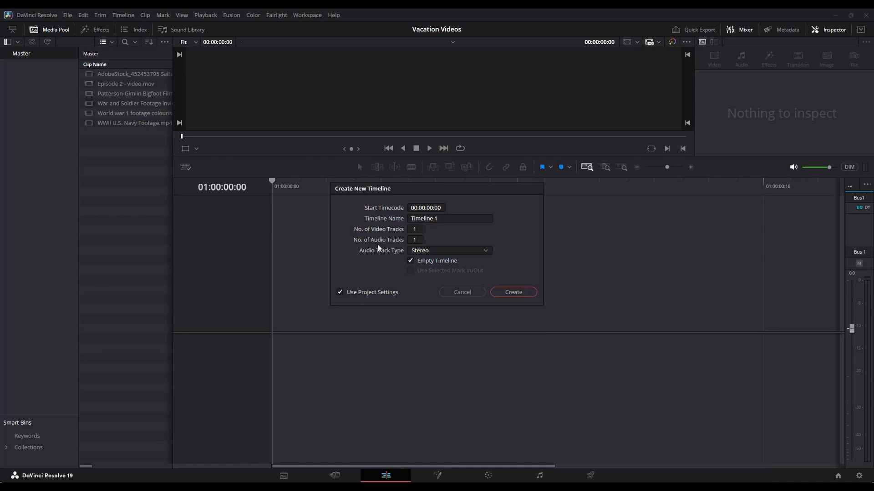
- Name the timeline Vacation videos and create it with the project settings
{"action": "left_click_drag", "start_coordinate": [462, 219], "coordinate": [367, 219]}
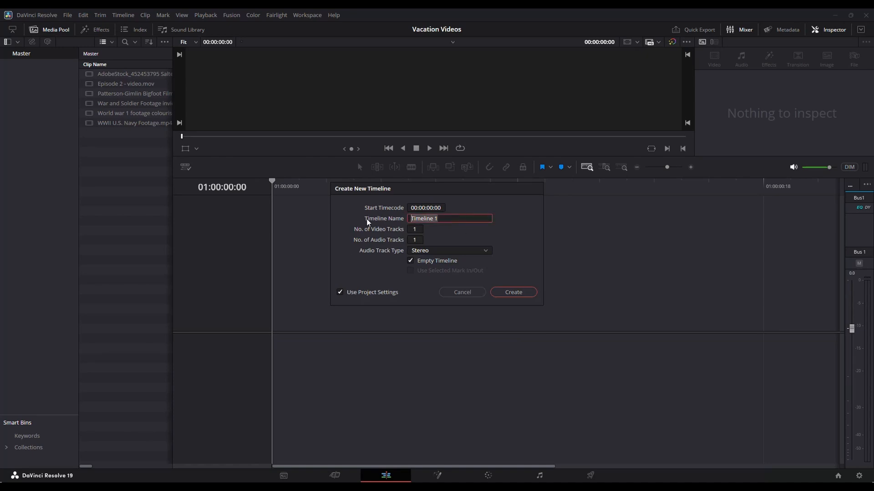
{"action": "type", "text": "Vacation videos"}
{"action": "left_click", "coordinate": [512, 294]}
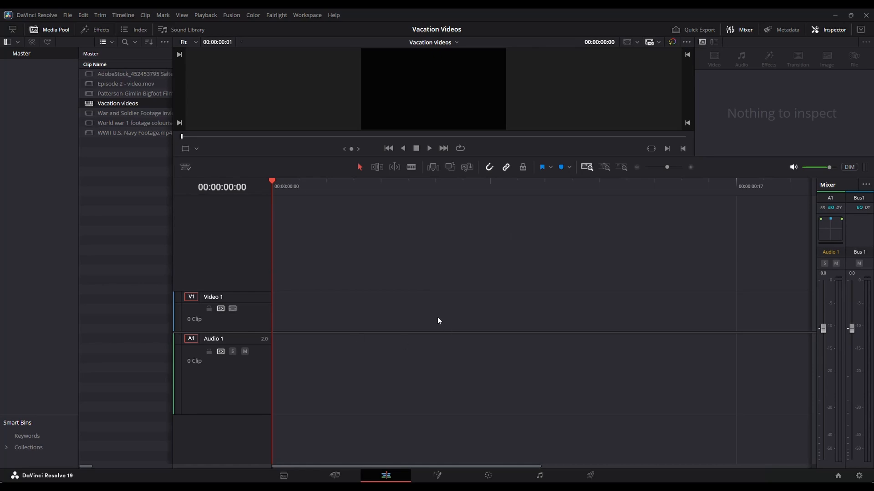
- Add the AdobeStock Saltee Island clip at the start of the Video 1 track and scrub through it to 00:00:02:04
{"action": "left_click", "coordinate": [91, 74]}
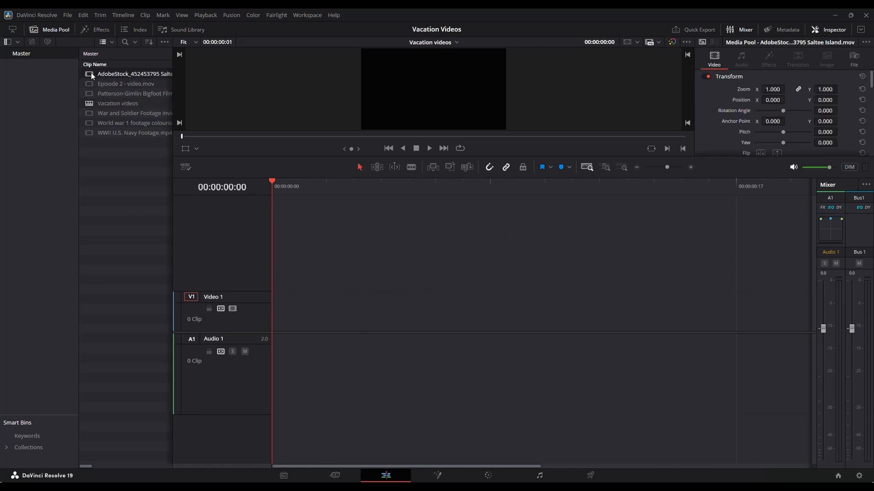
{"action": "left_click_drag", "start_coordinate": [95, 73], "coordinate": [291, 332]}
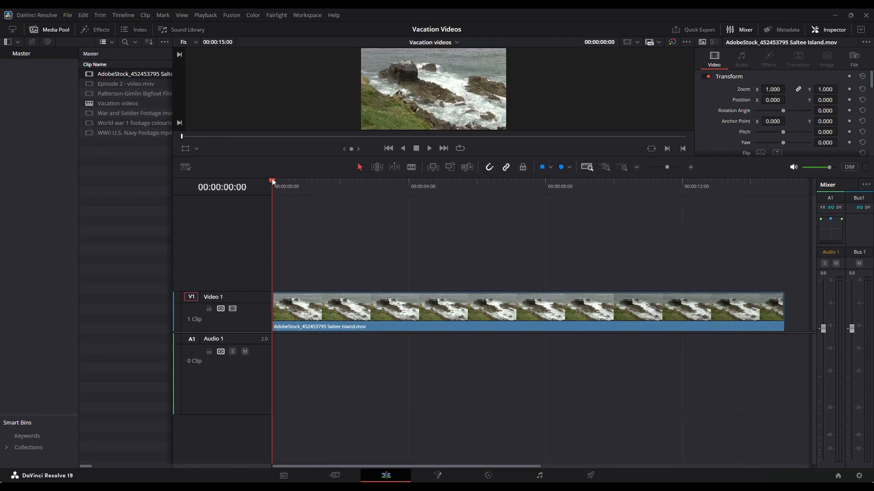
{"action": "left_click_drag", "start_coordinate": [297, 181], "coordinate": [346, 181]}
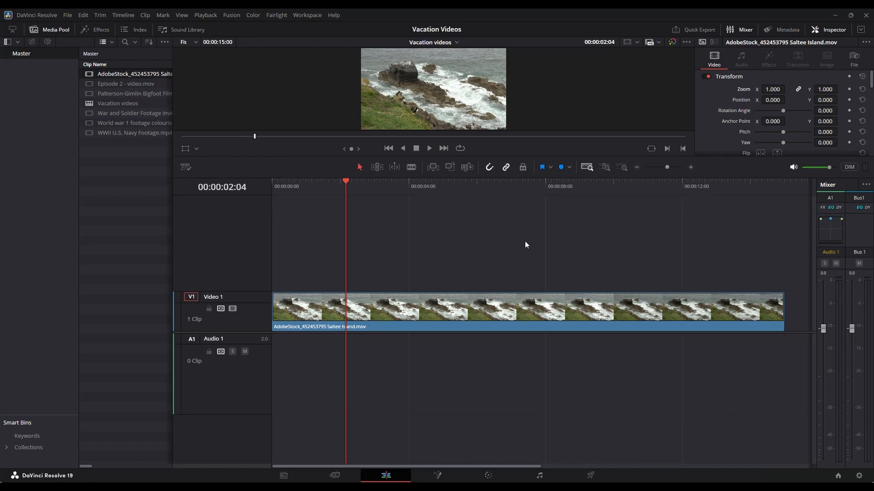
- Add the Patterson-Gimlin Bigfoot Film clip to the timeline directly after the Saltee Island clip
{"action": "left_click", "coordinate": [667, 166]}
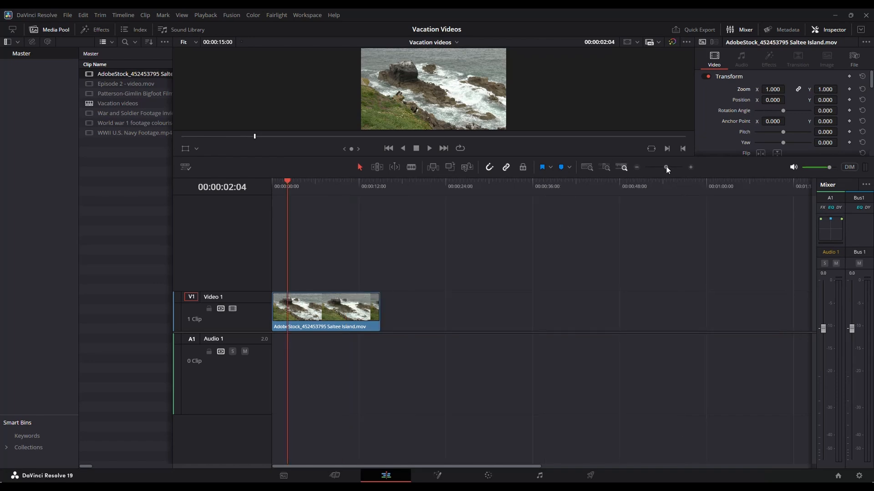
{"action": "left_click", "coordinate": [90, 94]}
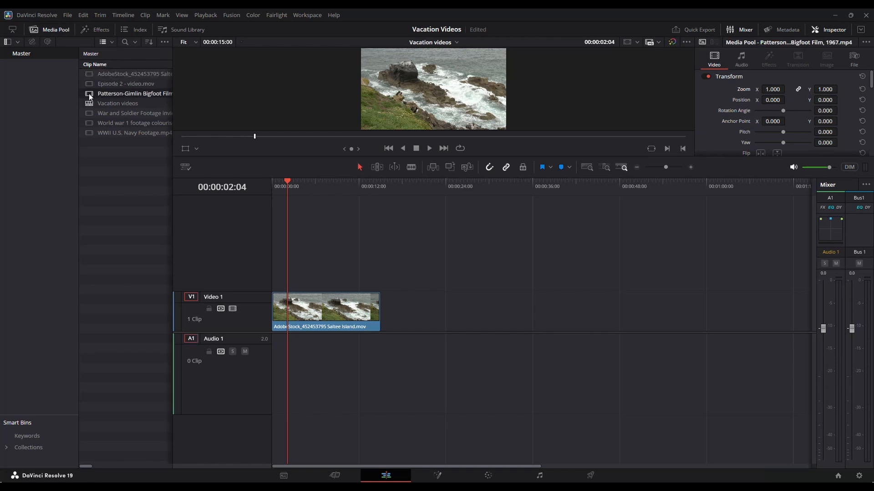
{"action": "left_click_drag", "start_coordinate": [89, 94], "coordinate": [383, 312]}
{"action": "left_click", "coordinate": [443, 319]}
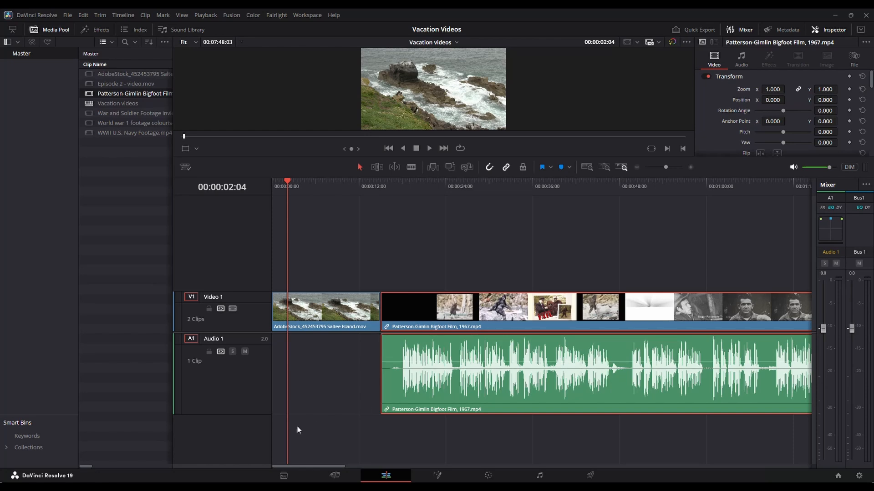
- Reduce the height of the Audio 1 track slightly and mute the track
{"action": "left_click_drag", "start_coordinate": [263, 413], "coordinate": [264, 392]}
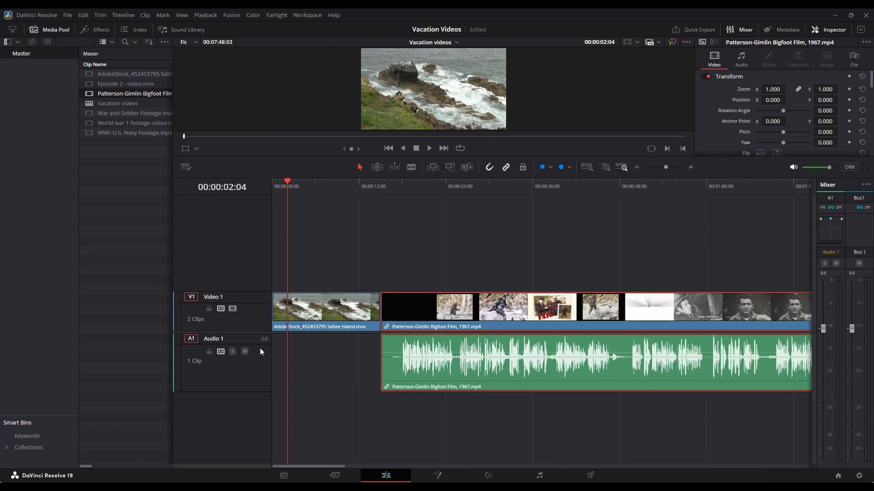
{"action": "left_click", "coordinate": [246, 352]}
- Trim the start of the Bigfoot clip, cutting its opening title up to 00:00:29:08 on the timeline
{"action": "left_click", "coordinate": [402, 187]}
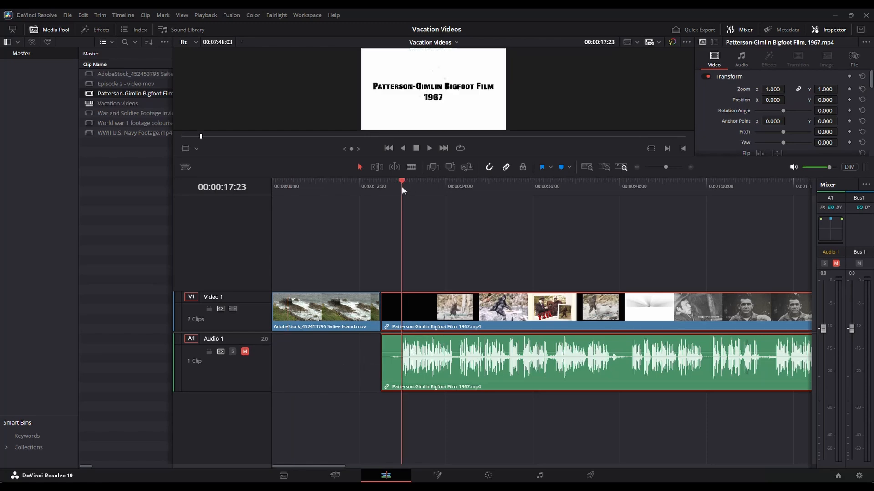
{"action": "left_click_drag", "start_coordinate": [402, 187], "coordinate": [485, 196]}
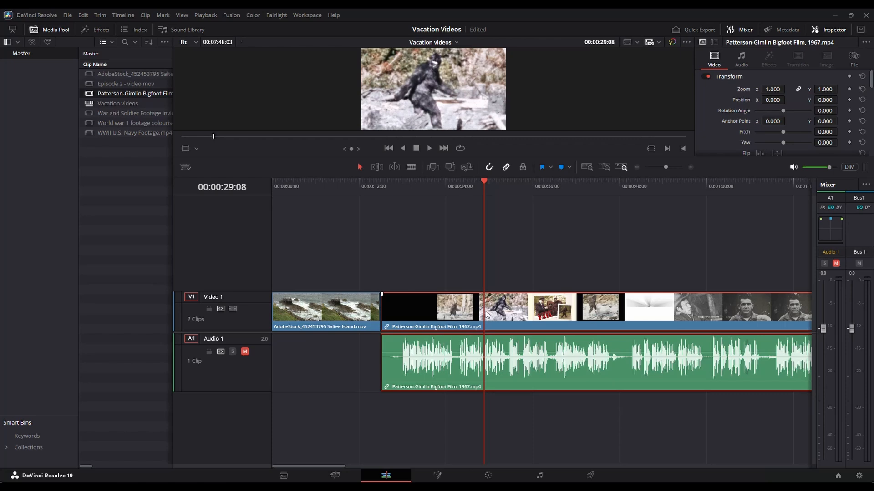
{"action": "left_click", "coordinate": [384, 309]}
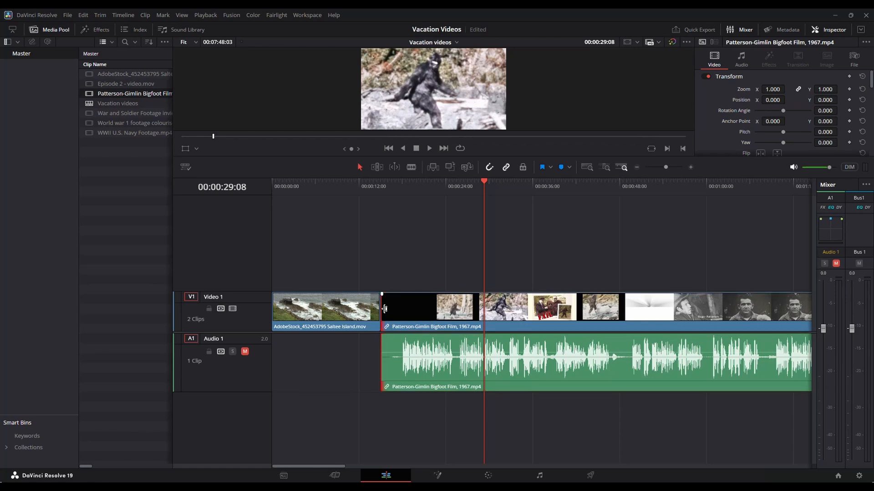
{"action": "left_click_drag", "start_coordinate": [385, 309], "coordinate": [486, 312]}
{"action": "left_click_drag", "start_coordinate": [486, 312], "coordinate": [485, 312]}
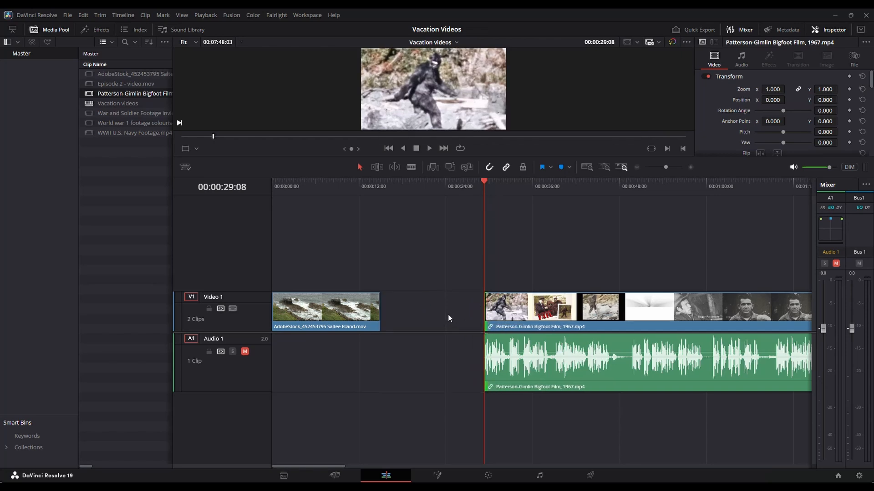
- Move the trimmed Bigfoot clip earlier so it starts directly at the end of the Saltee Island clip
{"action": "left_click", "coordinate": [428, 188]}
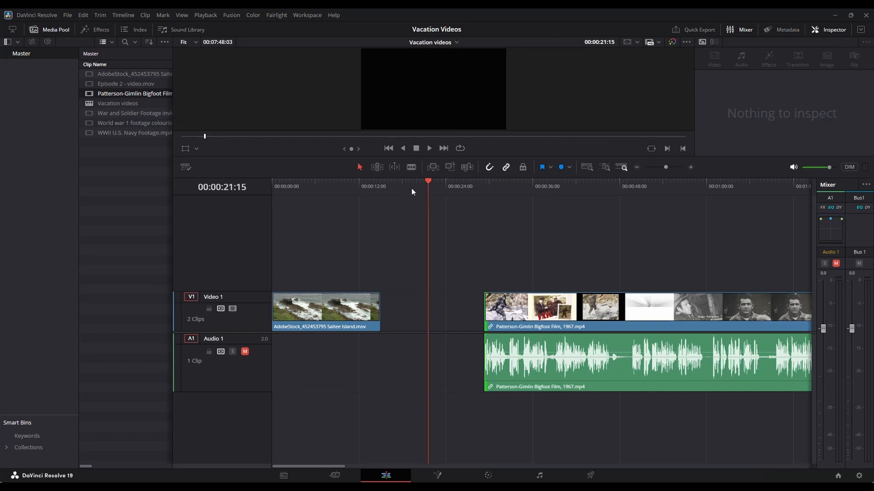
{"action": "left_click", "coordinate": [520, 301]}
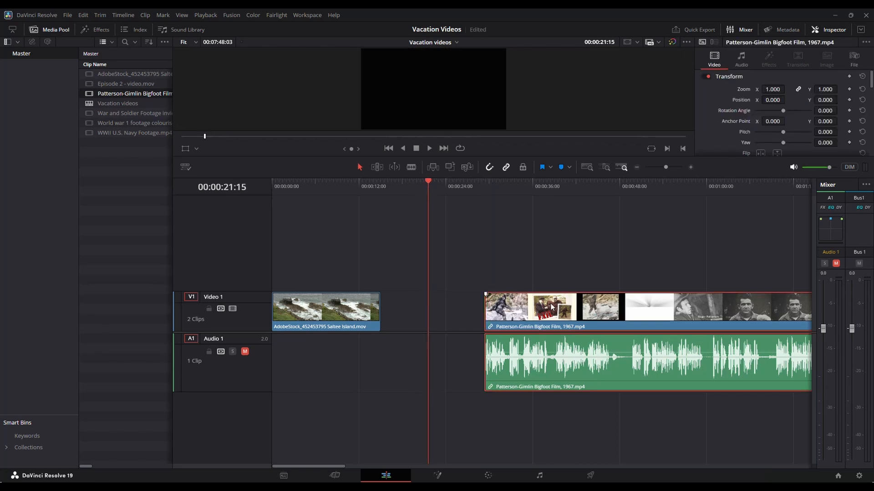
{"action": "left_click_drag", "start_coordinate": [552, 307], "coordinate": [450, 316]}
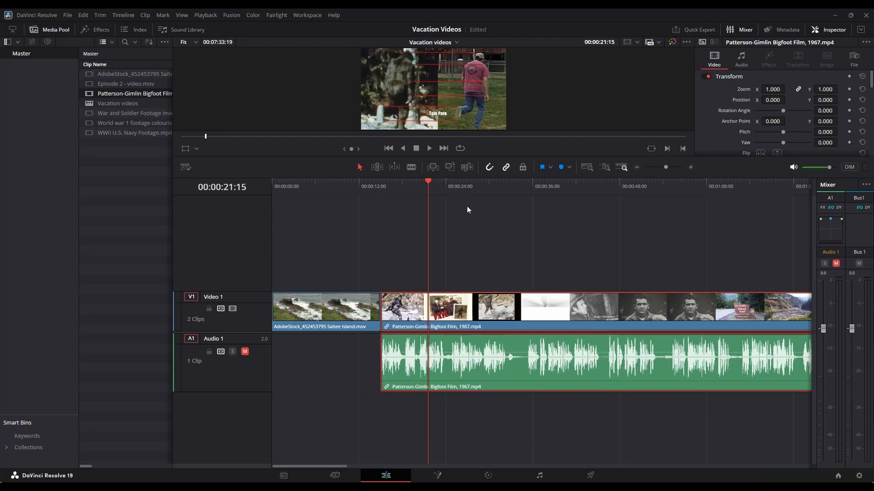
- Move the Bigfoot clip later to open a gap after the Saltee Island clip, and close that gap with Ripple Delete
{"action": "left_click_drag", "start_coordinate": [448, 318], "coordinate": [480, 313]}
{"action": "left_click", "coordinate": [487, 171]}
{"action": "left_click", "coordinate": [400, 310]}
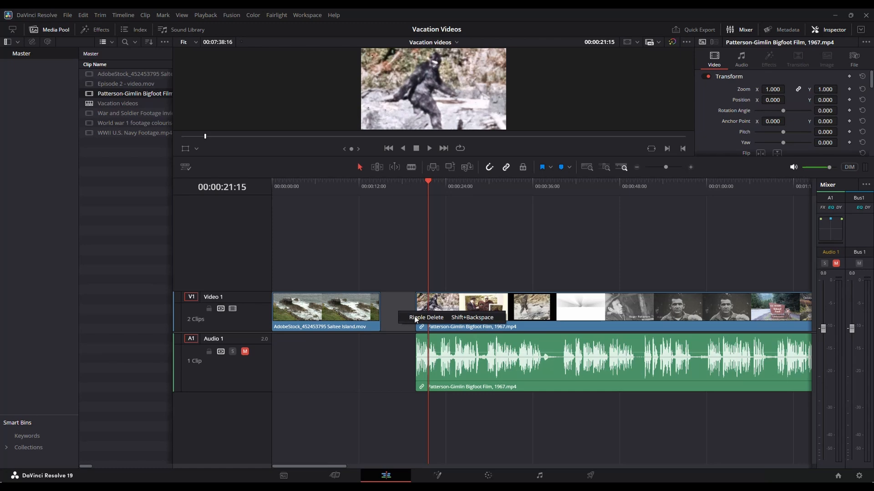
{"action": "left_click", "coordinate": [415, 318]}
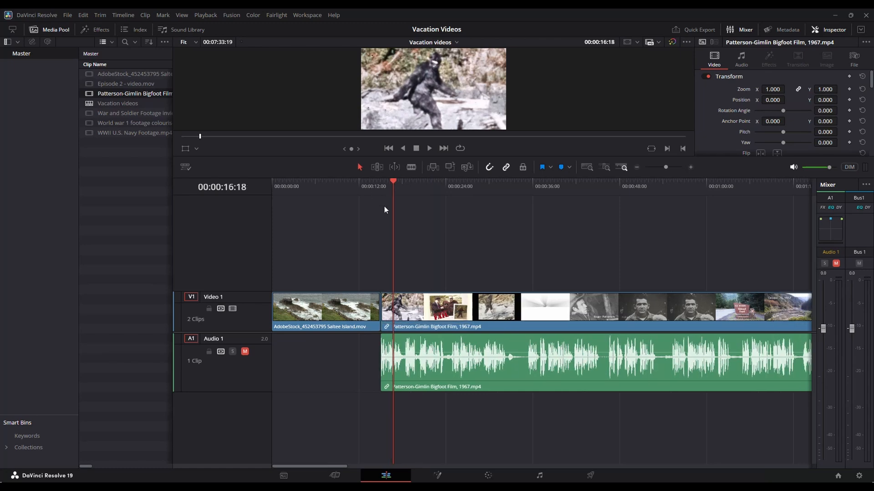
- Park the playhead at 00:00:18:07 in the Bigfoot clip and trim the clip's end back to 00:06:17:22
{"action": "left_click", "coordinate": [444, 183]}
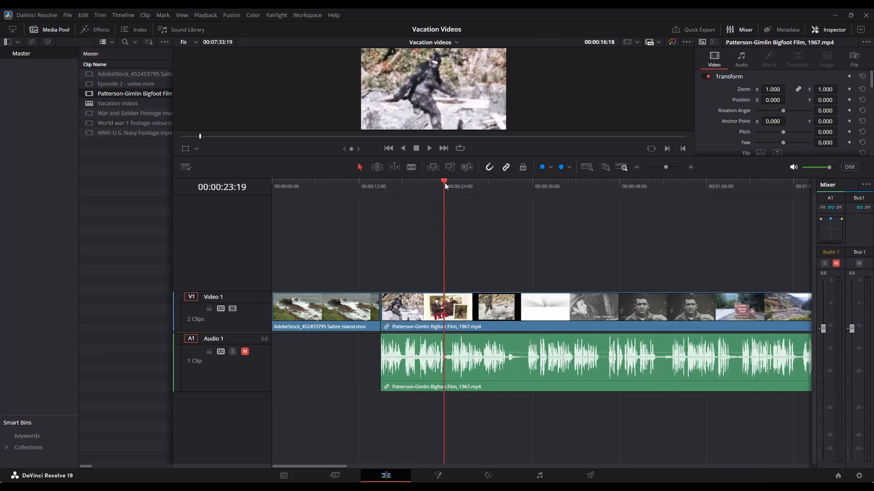
{"action": "left_click_drag", "start_coordinate": [444, 184], "coordinate": [404, 196]}
{"action": "left_click", "coordinate": [444, 318]}
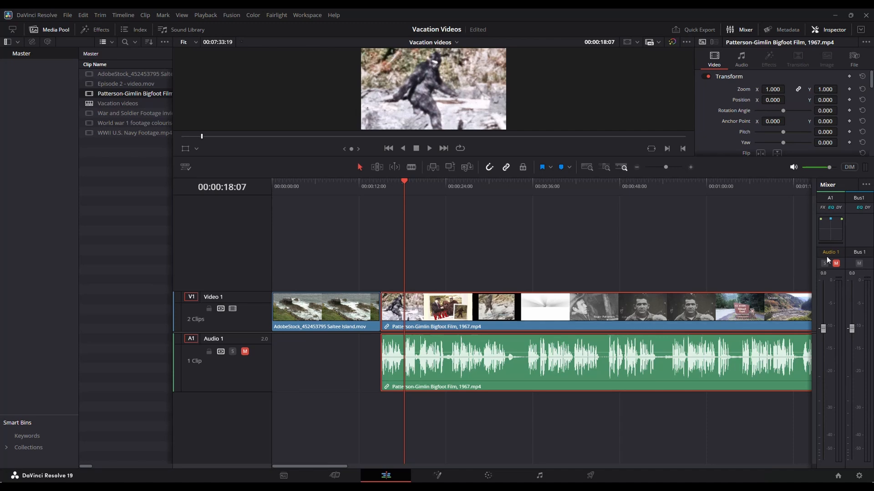
{"action": "left_click", "coordinate": [590, 168]}
{"action": "left_click_drag", "start_coordinate": [784, 306], "coordinate": [697, 306]}
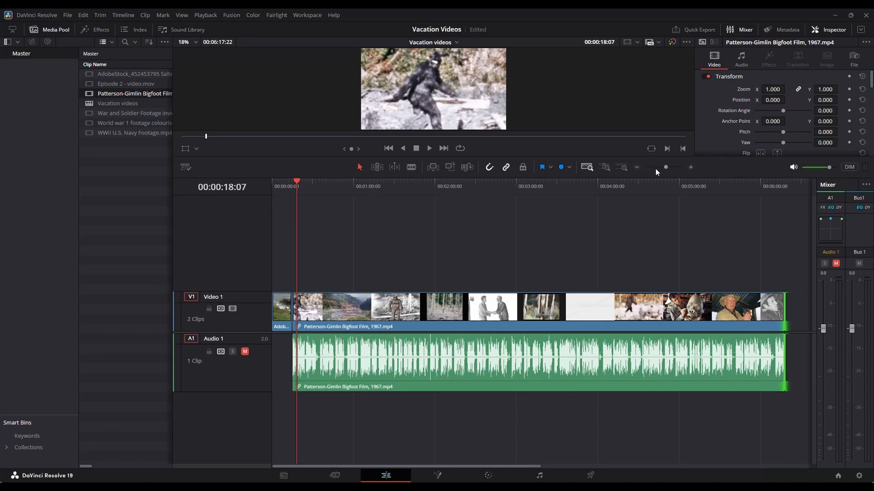
- Split the Bigfoot clip at 00:00:18:07 and make three more blade cuts further along it
{"action": "left_click_drag", "start_coordinate": [666, 167], "coordinate": [670, 166]}
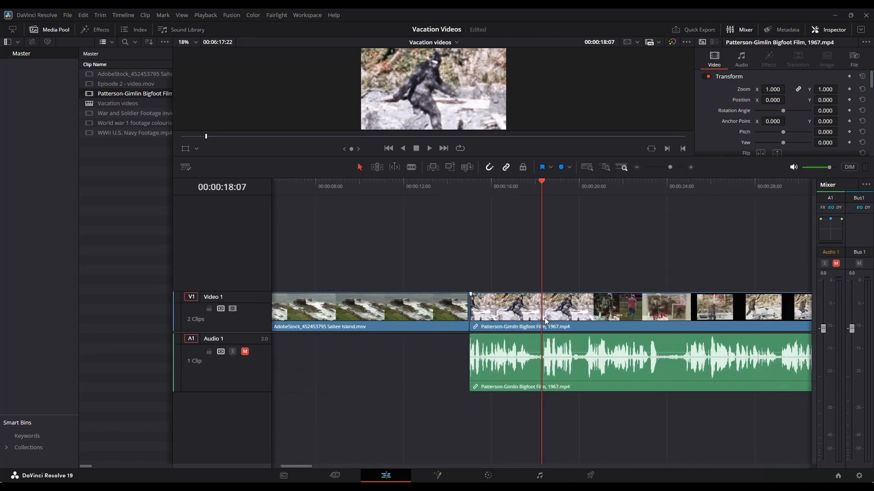
{"action": "key", "text": "ctrl+b"}
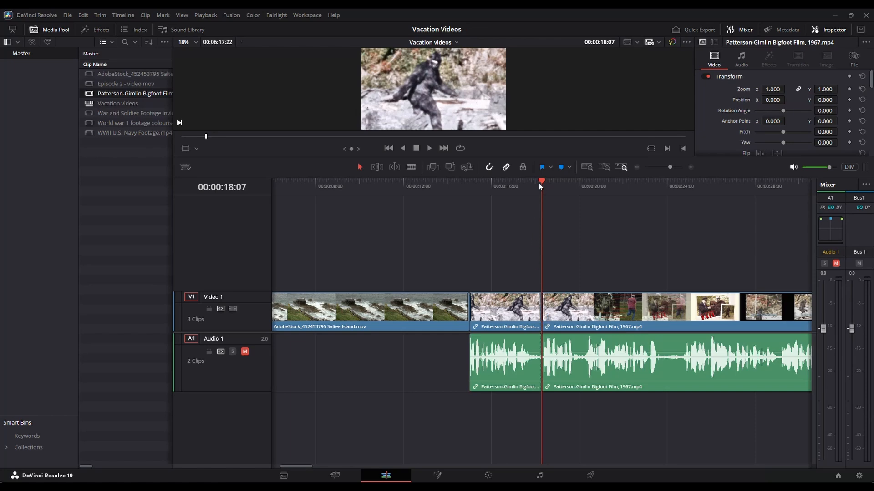
{"action": "left_click", "coordinate": [409, 167]}
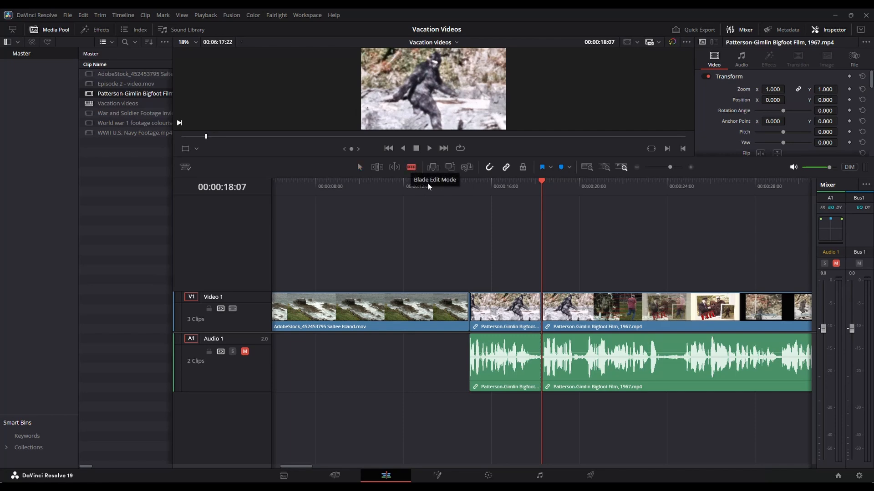
{"action": "left_click", "coordinate": [573, 314]}
{"action": "left_click", "coordinate": [628, 314]}
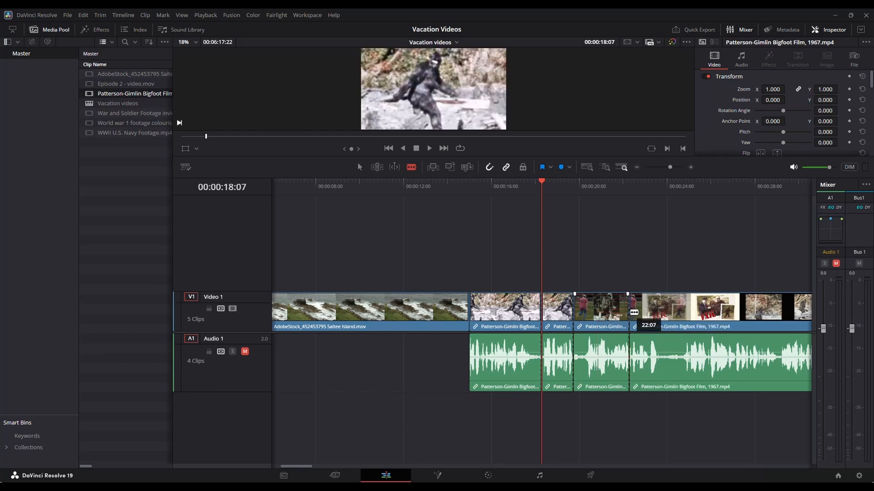
{"action": "left_click", "coordinate": [711, 312]}
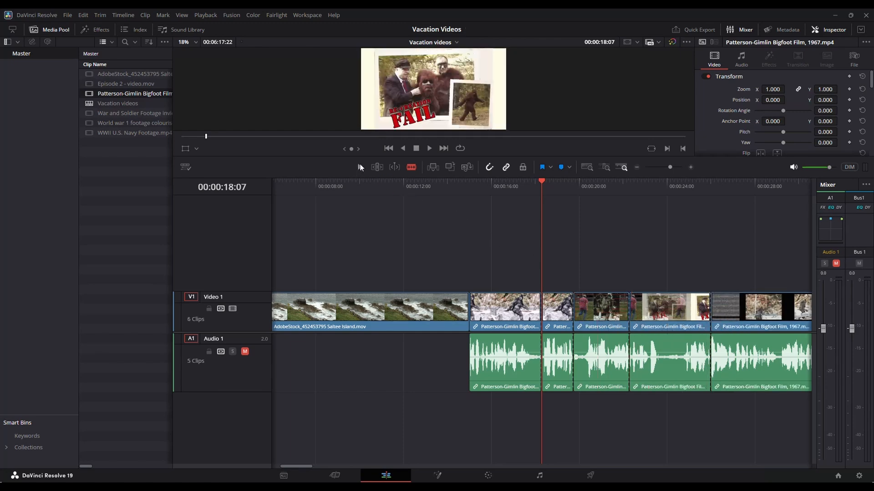
- Return to selection mode and delete all Bigfoot segments after 00:00:18:07
{"action": "left_click", "coordinate": [360, 167]}
{"action": "left_click_drag", "start_coordinate": [586, 254], "coordinate": [724, 317]}
{"action": "key", "text": "Delete"}
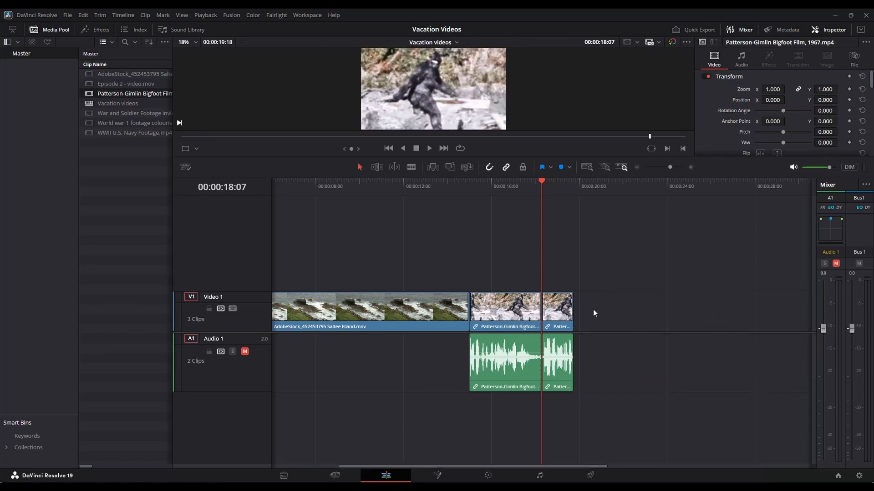
{"action": "left_click", "coordinate": [559, 318]}
{"action": "key", "text": "Delete"}
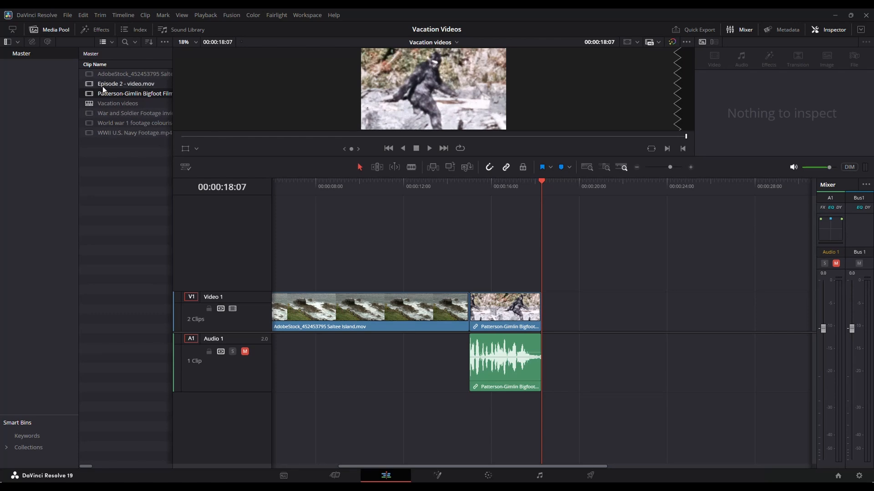
- Add Episode 2 - video.mov shortly after the Bigfoot clip and preview it at 00:00:21:01 in an enlarged viewer
{"action": "left_click_drag", "start_coordinate": [92, 86], "coordinate": [553, 316]}
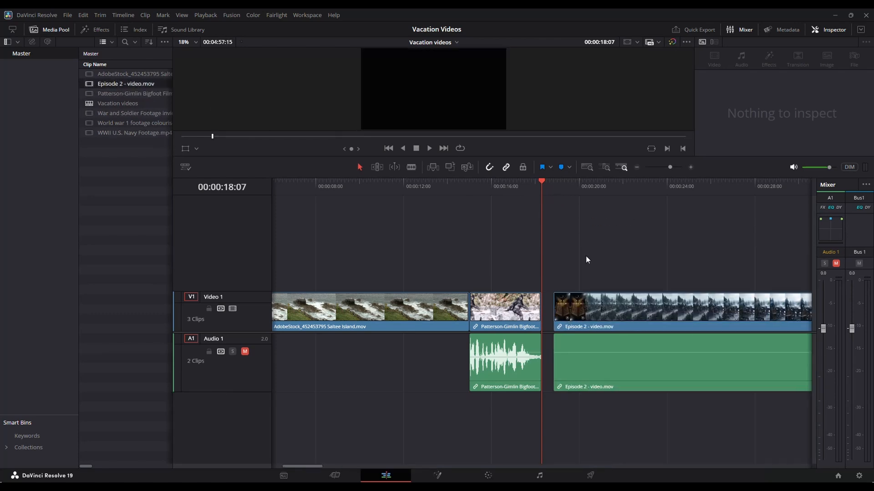
{"action": "left_click", "coordinate": [602, 185]}
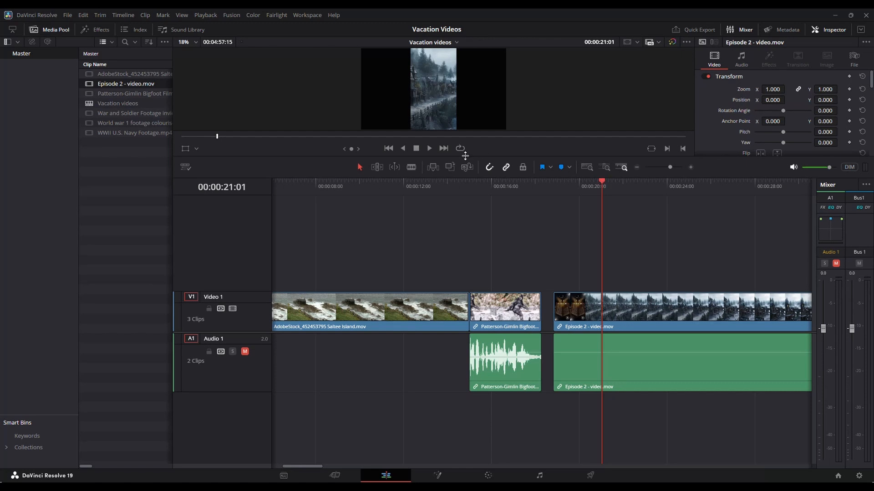
{"action": "left_click_drag", "start_coordinate": [456, 157], "coordinate": [457, 235]}
- Select the Episode 2 clip, and hide and reshow the Inspector
{"action": "left_click", "coordinate": [611, 355]}
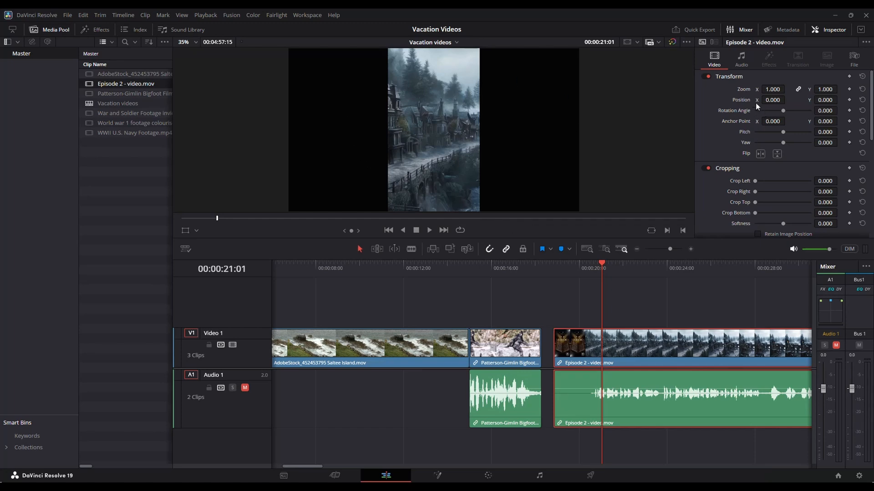
{"action": "left_click", "coordinate": [831, 33]}
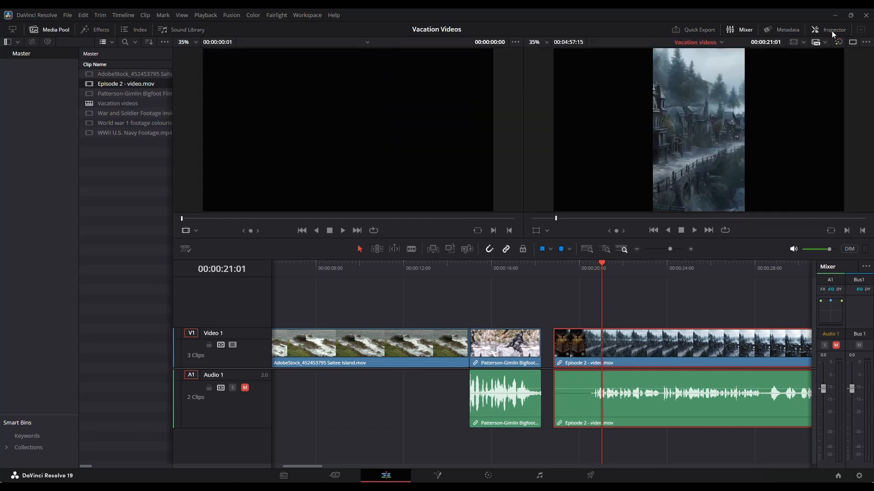
{"action": "left_click", "coordinate": [832, 31]}
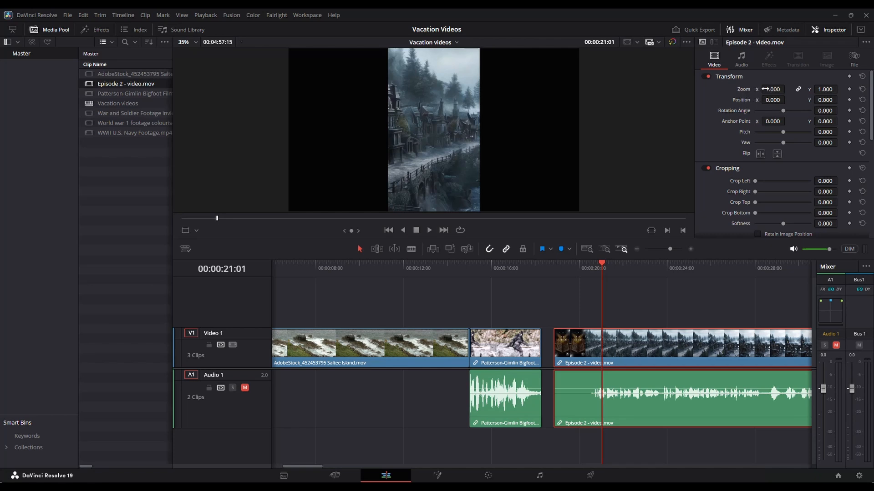
- Try Zoom values of 1.410, 2 and 3 on the Episode 2 clip, and restore Zoom to 1 with Position X at 0
{"action": "mouse_move", "coordinate": [769, 89]}
{"action": "left_mouse_down"}
{"action": "mouse_move", "coordinate": [787, 88]}
{"action": "mouse_move", "coordinate": [769, 90]}
{"action": "left_mouse_up"}
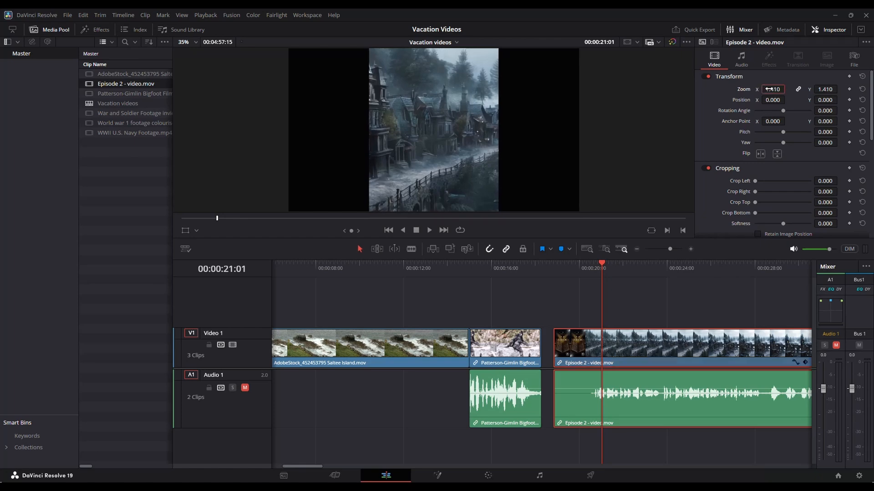
{"action": "left_click", "coordinate": [769, 89]}
{"action": "type", "text": "2"}
{"action": "key", "text": "Return"}
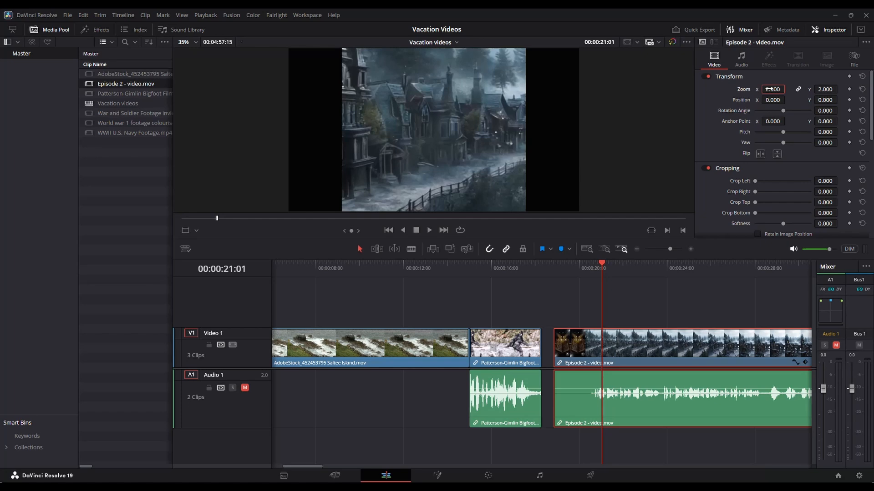
{"action": "left_click", "coordinate": [769, 89]}
{"action": "type", "text": "3"}
{"action": "key", "text": "Return"}
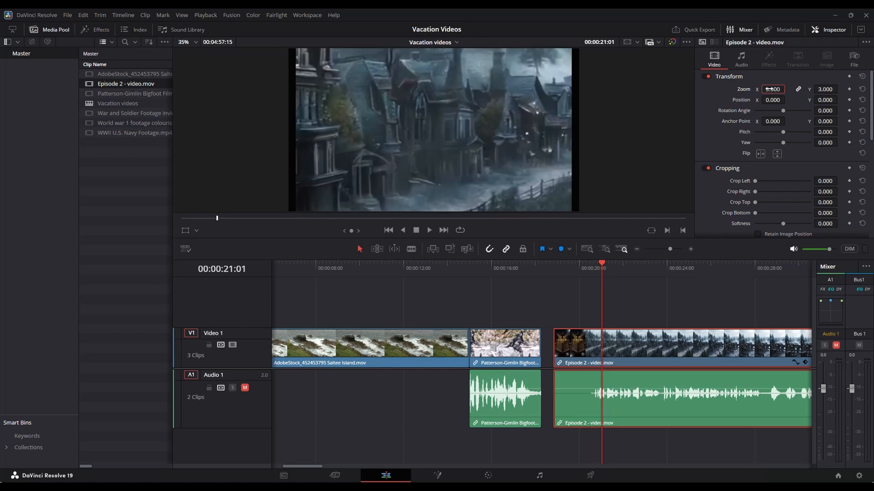
{"action": "left_click", "coordinate": [769, 89]}
{"action": "type", "text": "1"}
{"action": "key", "text": "Return"}
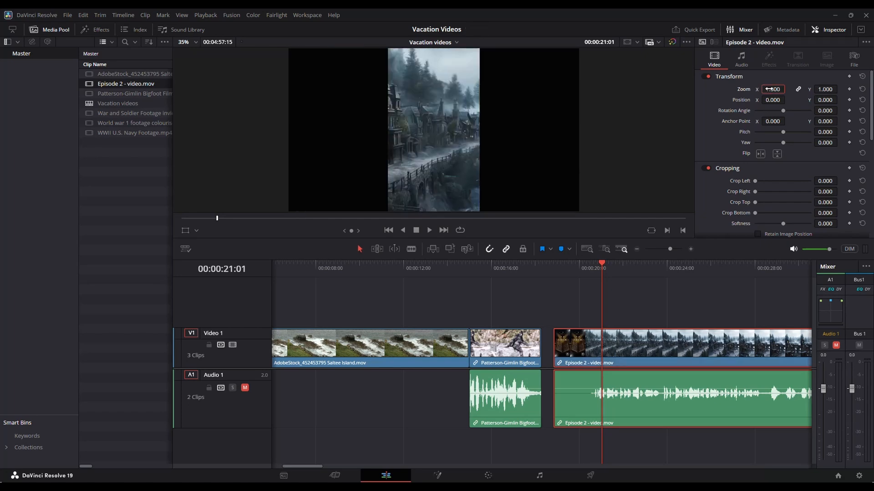
{"action": "mouse_move", "coordinate": [774, 99]}
{"action": "left_mouse_down"}
{"action": "mouse_move", "coordinate": [794, 99]}
{"action": "mouse_move", "coordinate": [772, 100]}
{"action": "left_mouse_up"}
- Split the Episode 2 clip at 00:00:28:15 and delete the part after the cut
{"action": "left_click_drag", "start_coordinate": [667, 250], "coordinate": [663, 251]}
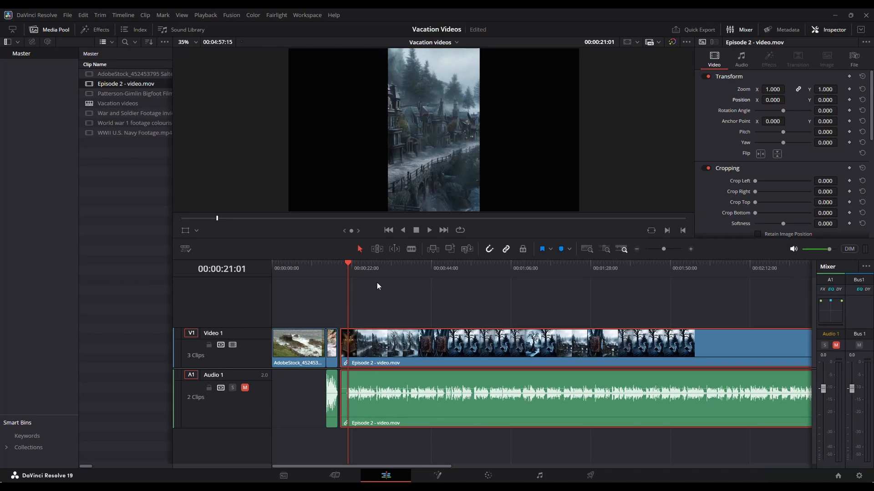
{"action": "left_click", "coordinate": [374, 268]}
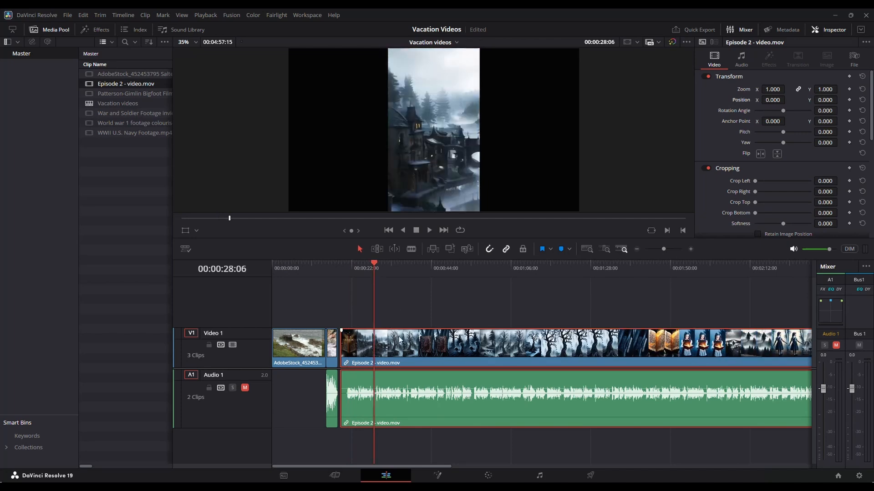
{"action": "key", "text": "v"}
{"action": "left_click_drag", "start_coordinate": [364, 273], "coordinate": [375, 275]}
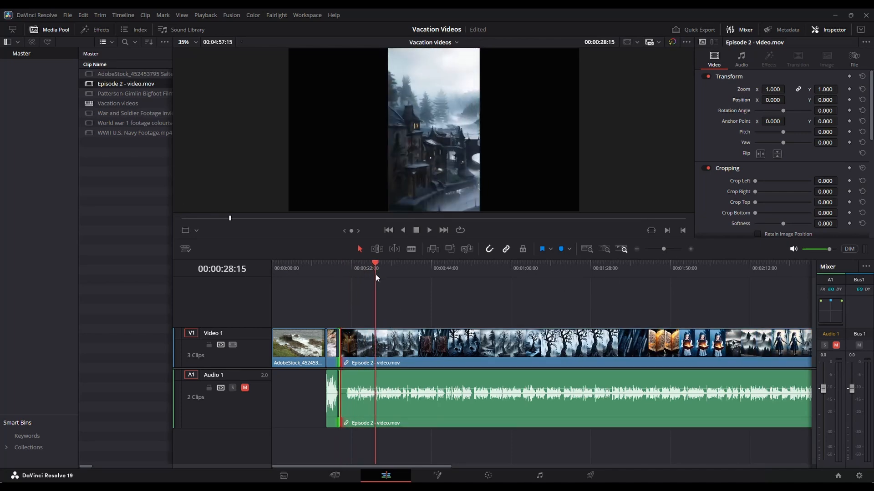
{"action": "key", "text": "ctrl+b"}
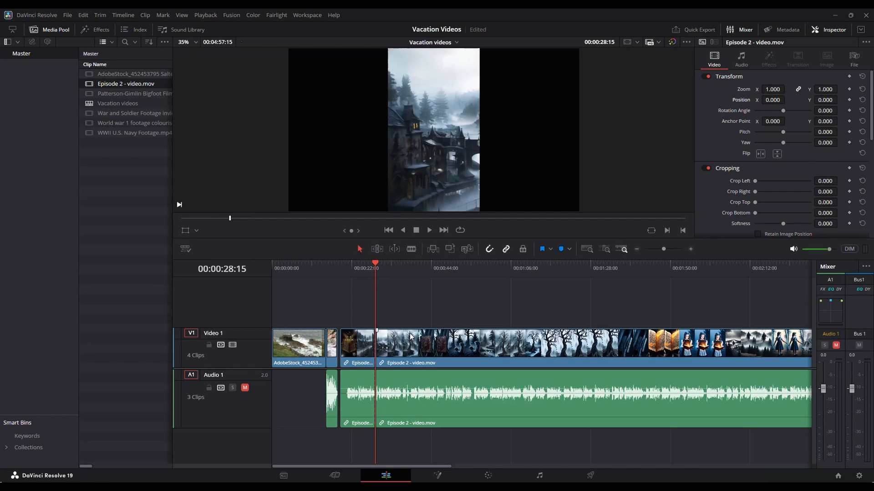
{"action": "left_click", "coordinate": [435, 362]}
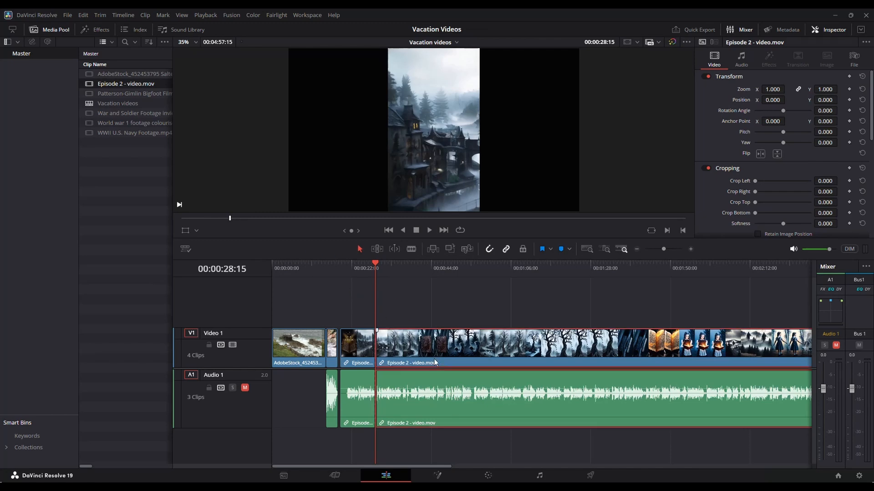
{"action": "key", "text": "Delete"}
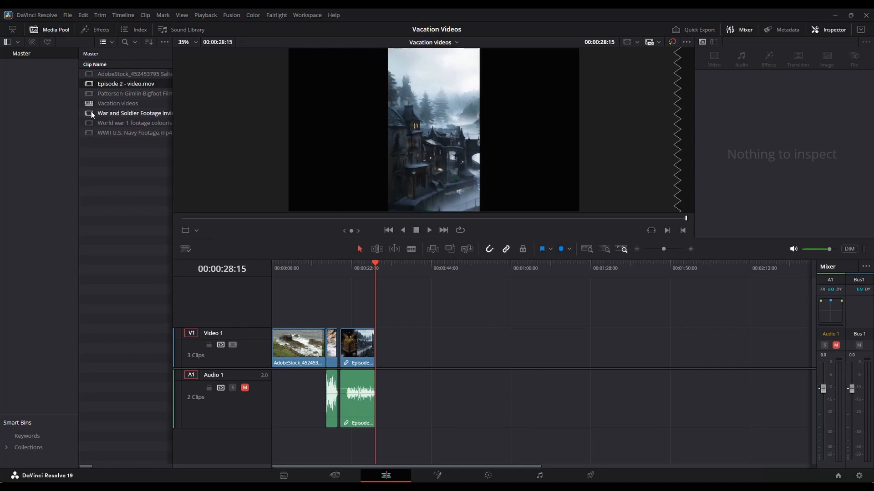
- Add the World war 1 footage clip after Episode 2, trim its end to 00:01:14:23 and cut off its dark opening
{"action": "left_click_drag", "start_coordinate": [94, 120], "coordinate": [402, 299]}
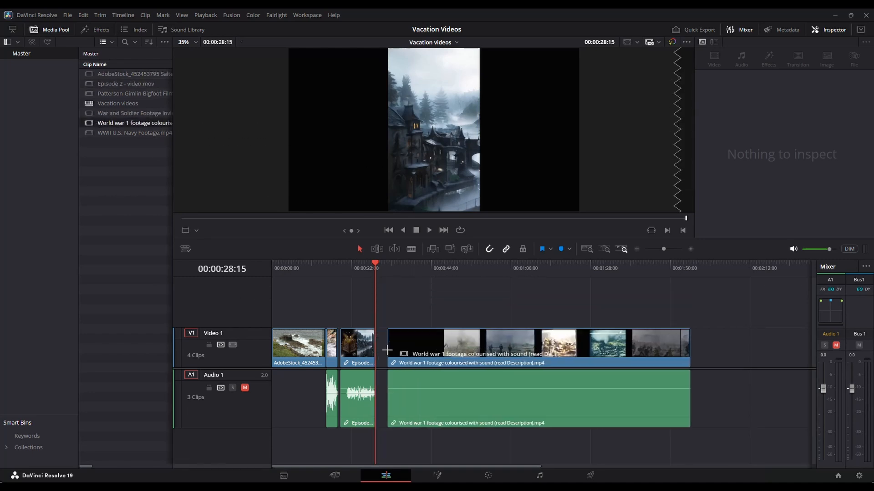
{"action": "left_click", "coordinate": [412, 268]}
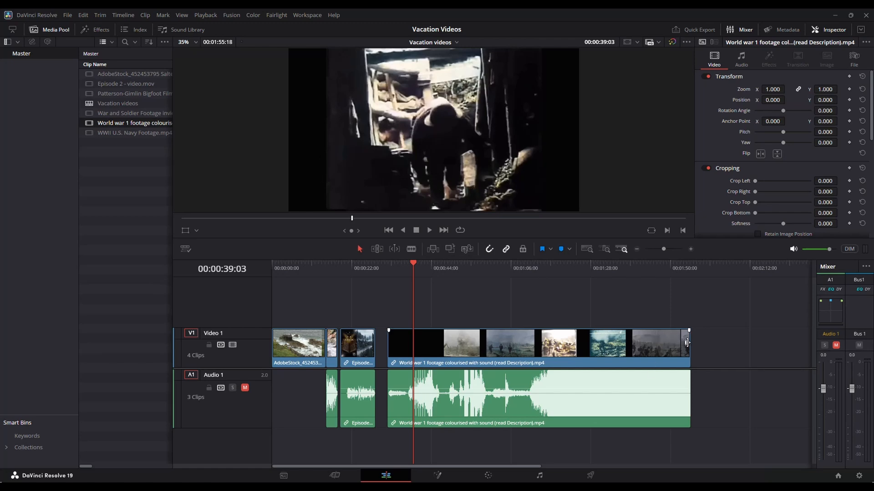
{"action": "left_click_drag", "start_coordinate": [690, 345], "coordinate": [542, 342]}
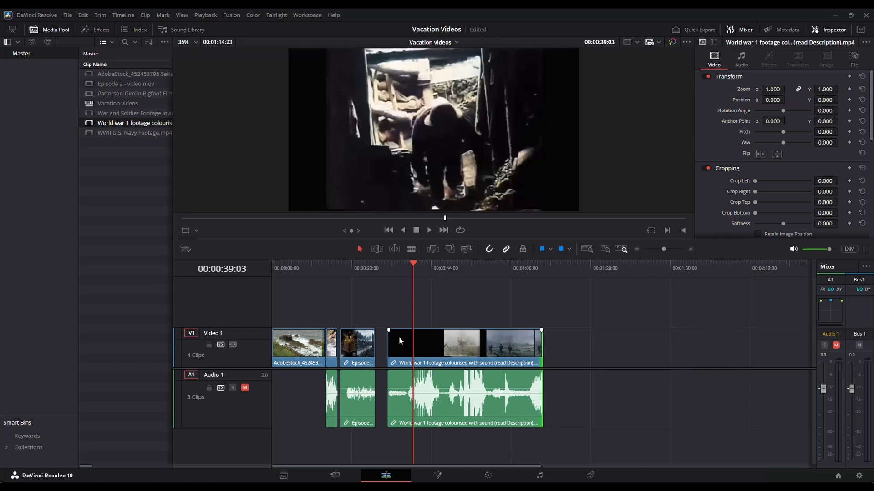
{"action": "left_click_drag", "start_coordinate": [389, 343], "coordinate": [448, 342]}
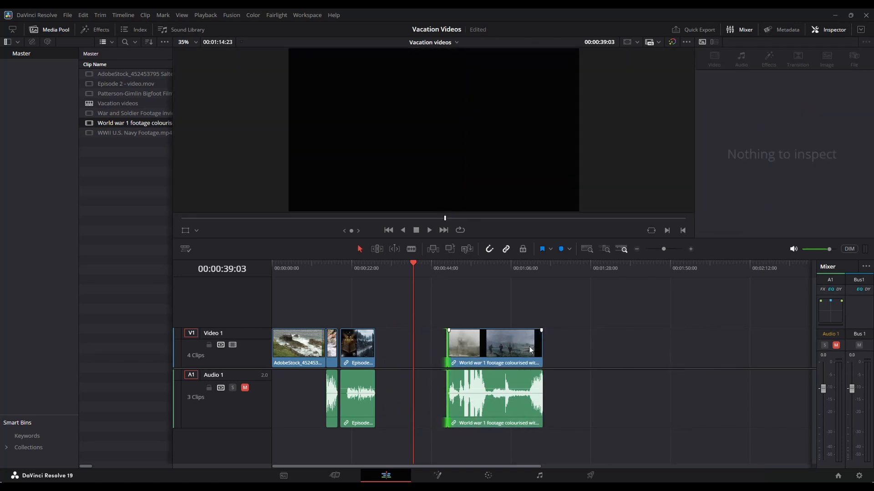
- Move the World war 1 clip close to Episode 2, shorten it to end at 00:00:39:03 and preview it at 00:00:35:00
{"action": "left_click_drag", "start_coordinate": [538, 346], "coordinate": [403, 352]}
{"action": "left_click", "coordinate": [398, 272]}
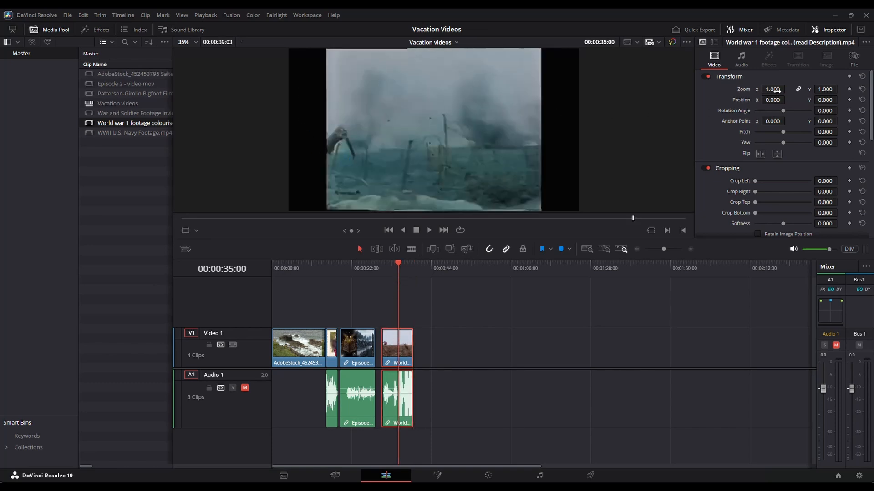
- Try Zoom values of 1.400 and 0.660 on the World war 1 clip, and reset its Transform settings
{"action": "left_click_drag", "start_coordinate": [769, 89], "coordinate": [770, 89]}
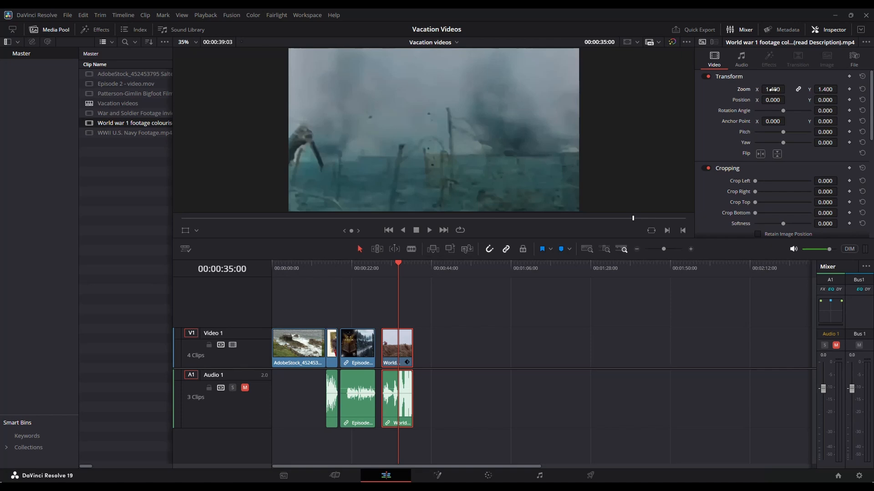
{"action": "left_click_drag", "start_coordinate": [772, 89], "coordinate": [786, 89]}
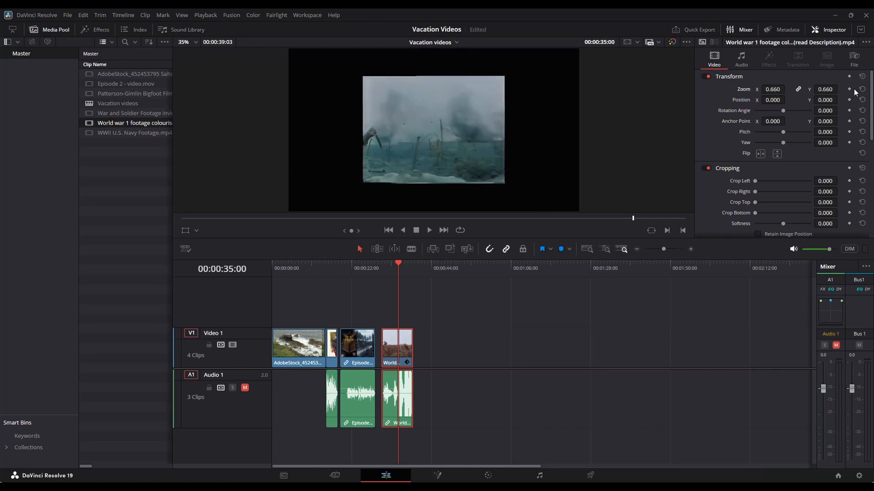
{"action": "left_click", "coordinate": [862, 76]}
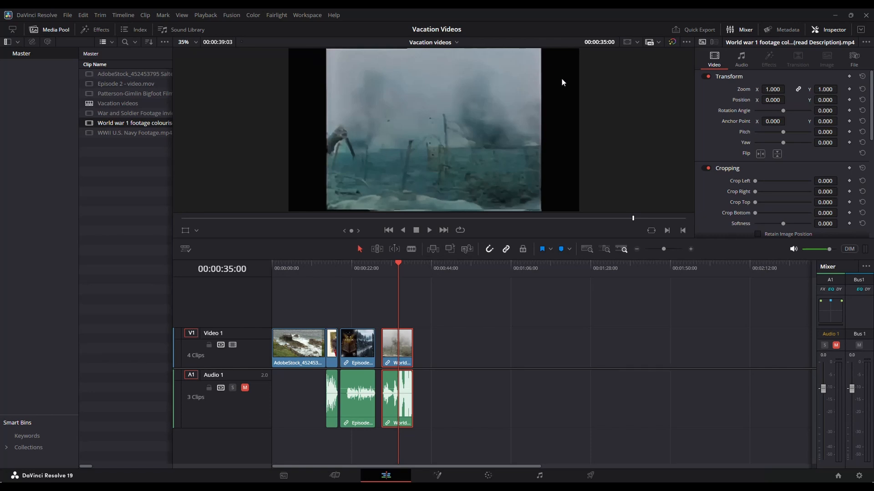
- Duplicate the Episode 2 clip onto a new Video 2 track directly above the original
{"action": "left_click", "coordinate": [356, 268]}
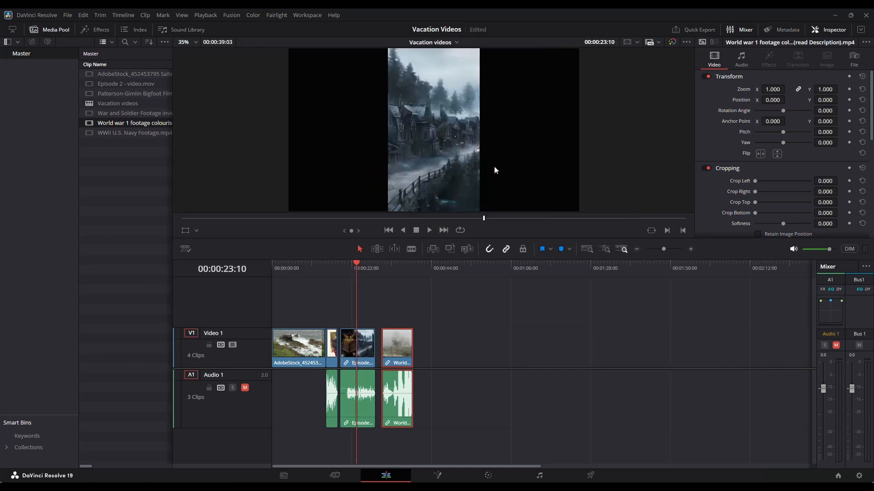
{"action": "left_click", "coordinate": [356, 350]}
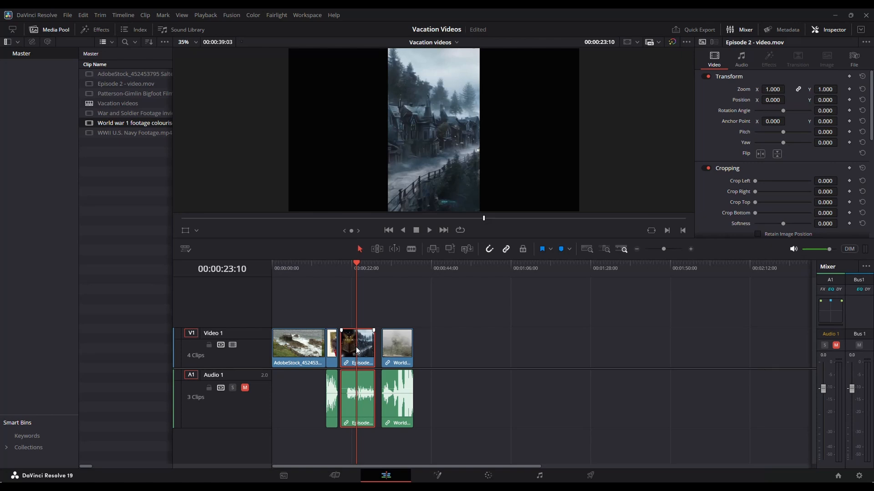
{"action": "left_click_drag", "start_coordinate": [356, 350], "coordinate": [360, 316]}
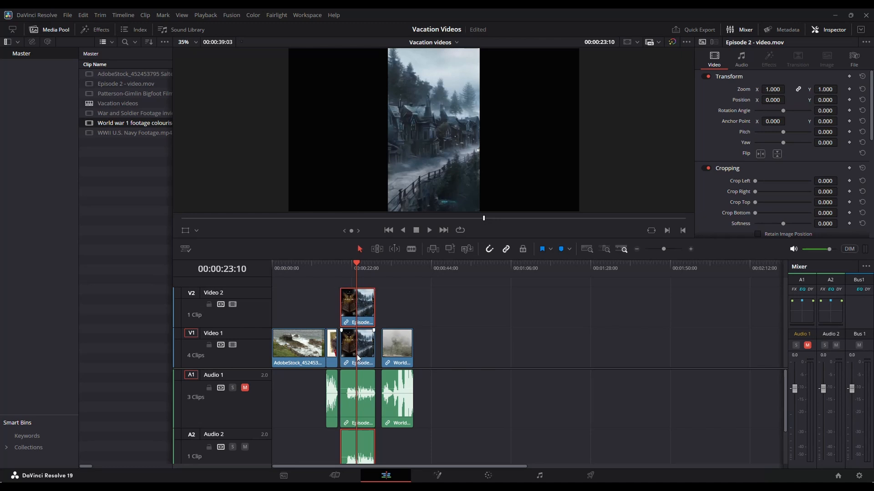
- Unlink the duplicated Episode 2 clip from its audio and delete the copied audio on Audio 2
{"action": "left_click", "coordinate": [356, 448]}
{"action": "right_click", "coordinate": [363, 445]}
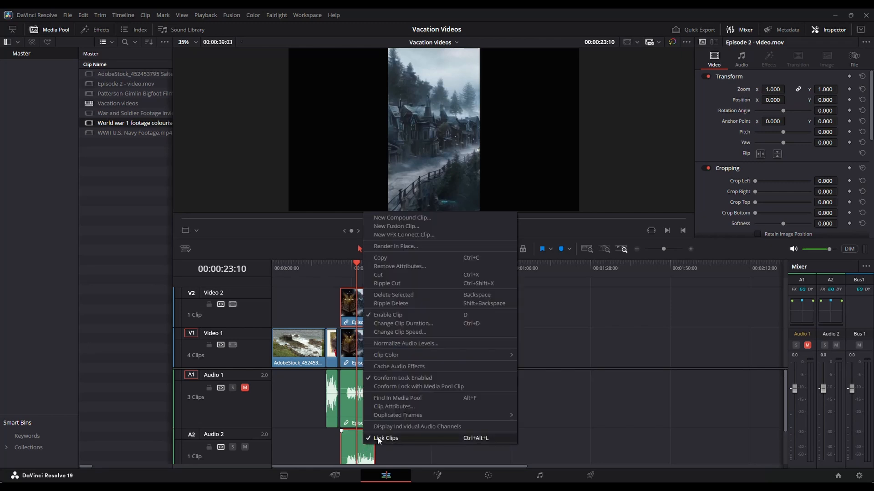
{"action": "left_click", "coordinate": [377, 438]}
{"action": "left_click", "coordinate": [357, 440]}
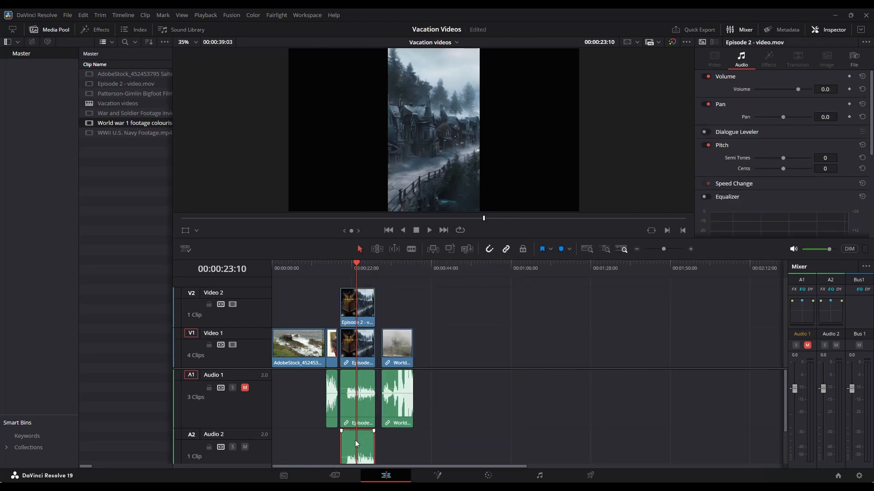
{"action": "key", "text": "Delete"}
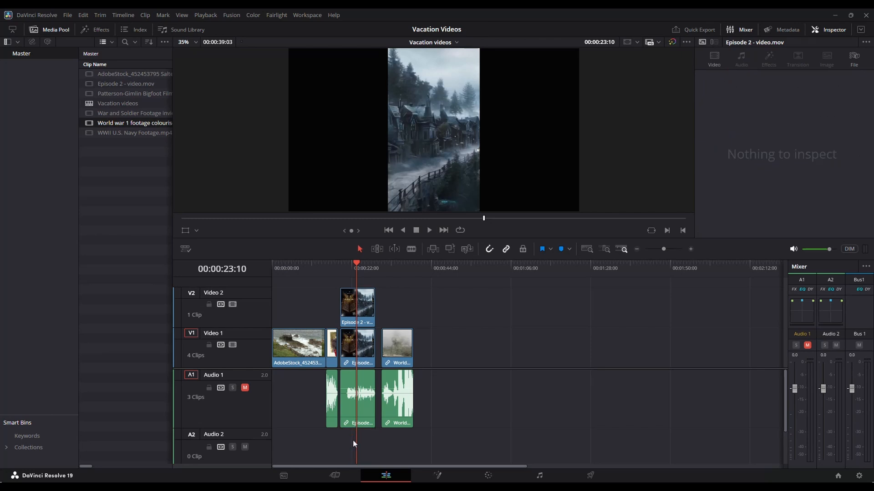
- Enlarge the Episode 2 clip on Video 1 to a Zoom of 5.460 as a background
{"action": "left_click", "coordinate": [360, 343]}
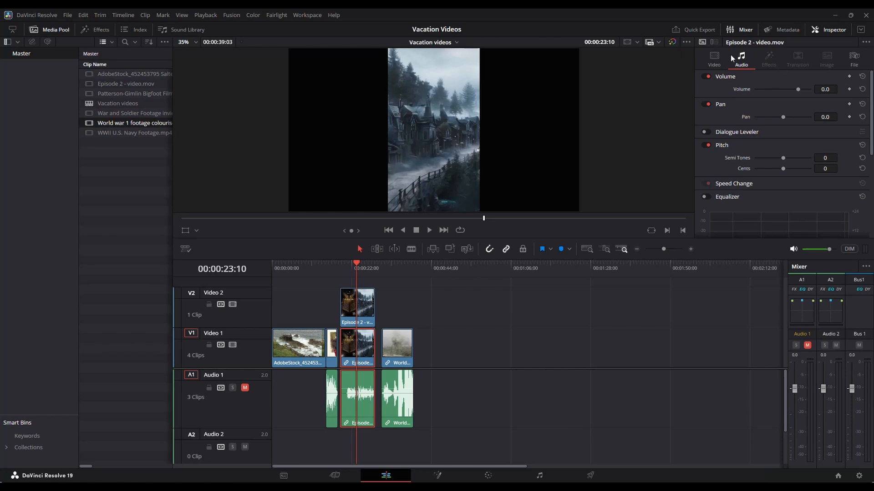
{"action": "left_click", "coordinate": [713, 58]}
{"action": "left_click_drag", "start_coordinate": [762, 90], "coordinate": [787, 88]}
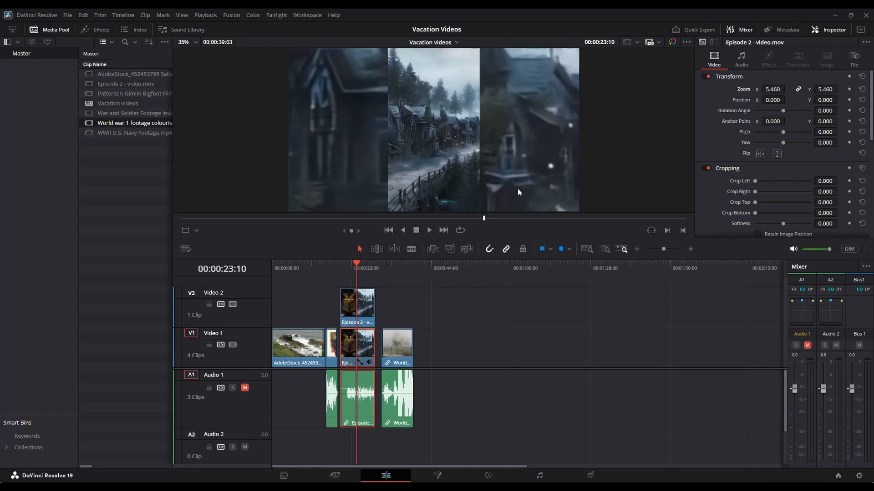
- Apply the Open FX Gaussian Blur to the Episode 2 clip on Video 1 and increase its blur strength
{"action": "left_click", "coordinate": [101, 30]}
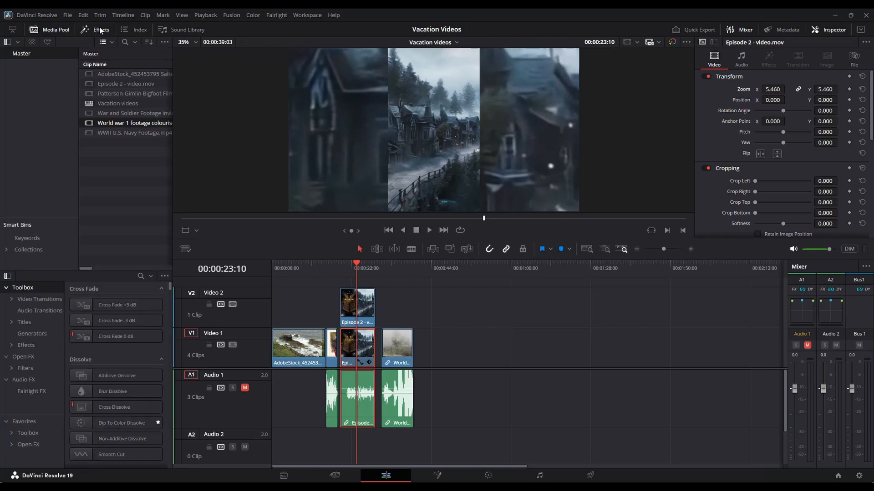
{"action": "left_click", "coordinate": [141, 276]}
{"action": "type", "text": "blur"}
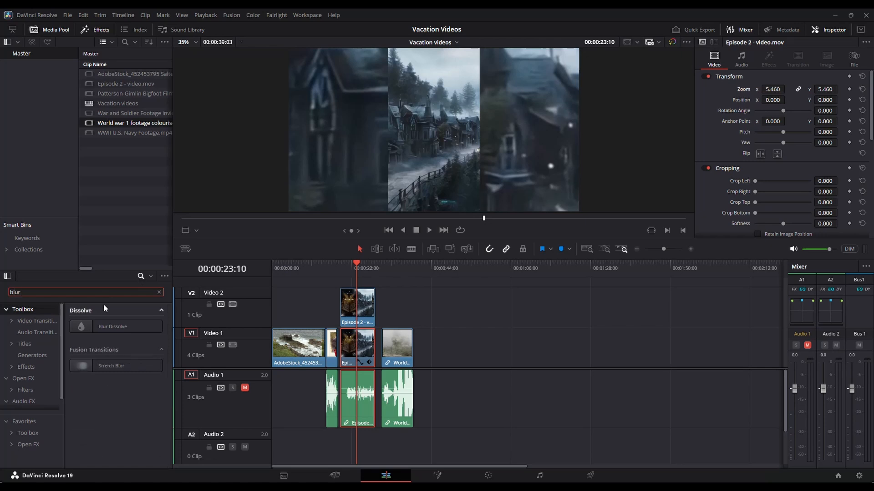
{"action": "left_click_drag", "start_coordinate": [43, 293], "coordinate": [9, 293]}
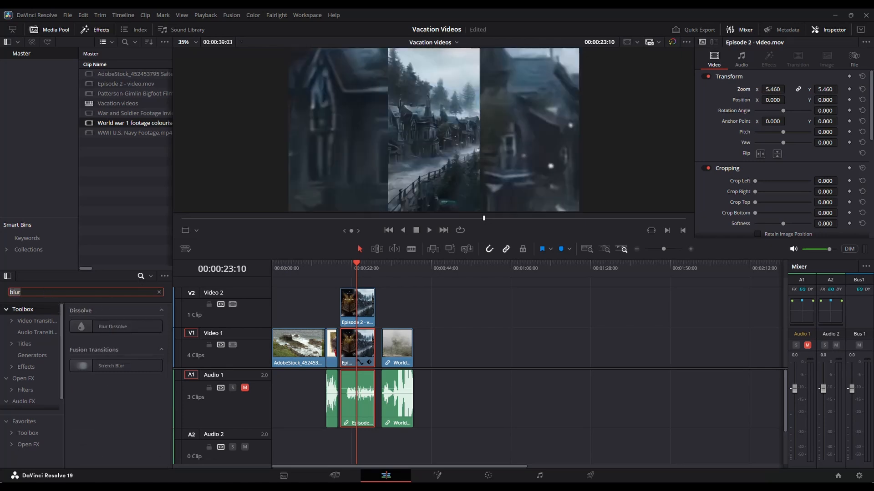
{"action": "key", "text": "BackSpace"}
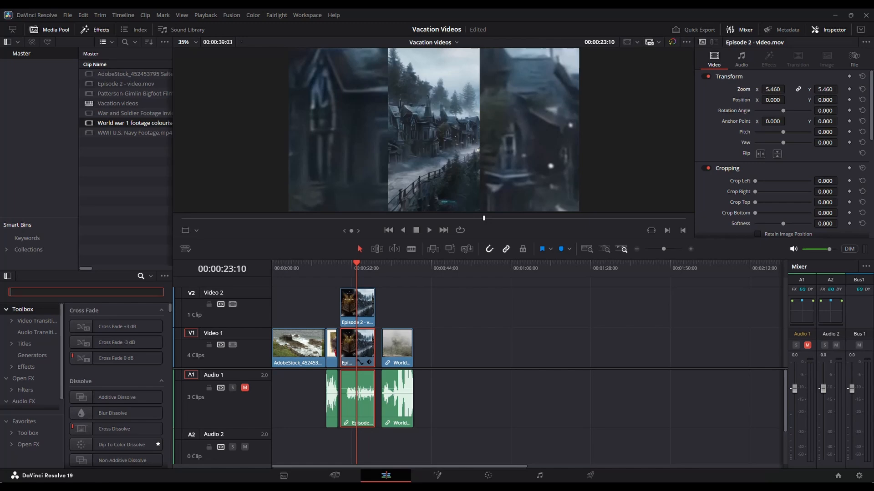
{"action": "left_click", "coordinate": [22, 379]}
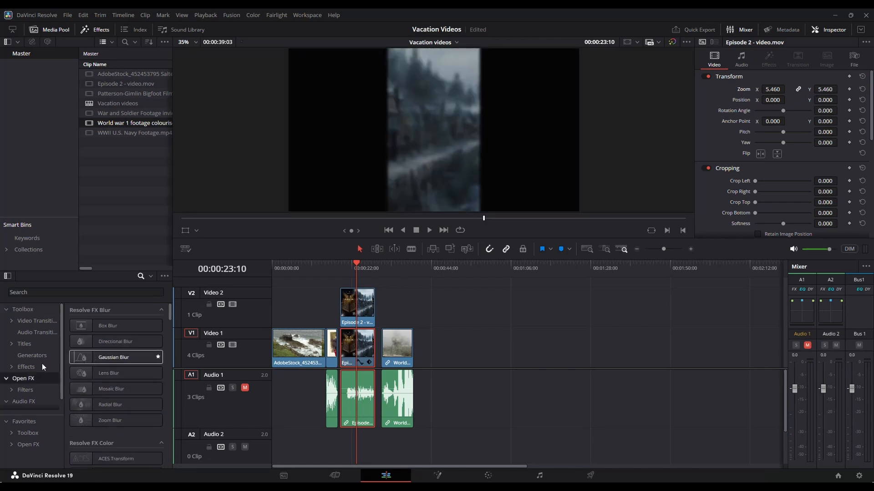
{"action": "left_click_drag", "start_coordinate": [104, 362], "coordinate": [353, 337]}
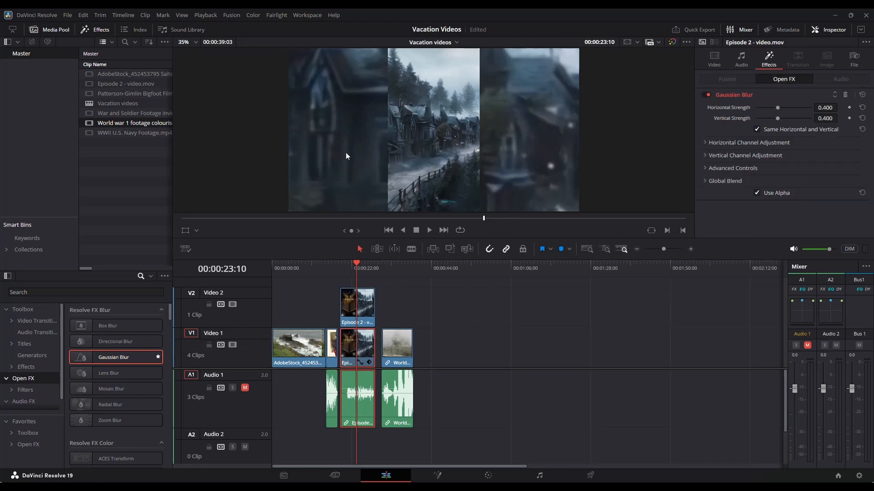
{"action": "left_click_drag", "start_coordinate": [824, 108], "coordinate": [846, 108]}
- Lower the Opacity of the blurred Episode 2 background clip to 60.40
{"action": "left_click", "coordinate": [712, 62]}
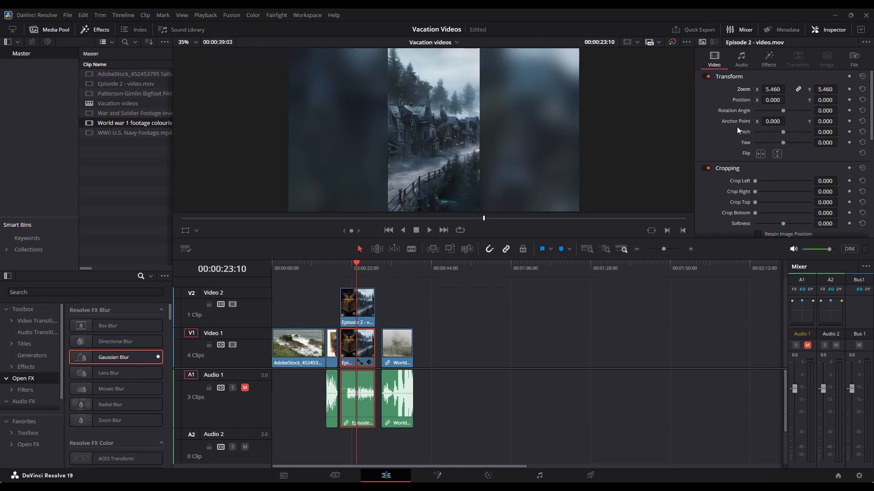
{"action": "scroll", "coordinate": [822, 172], "scroll_direction": "down", "scroll_amount": 5}
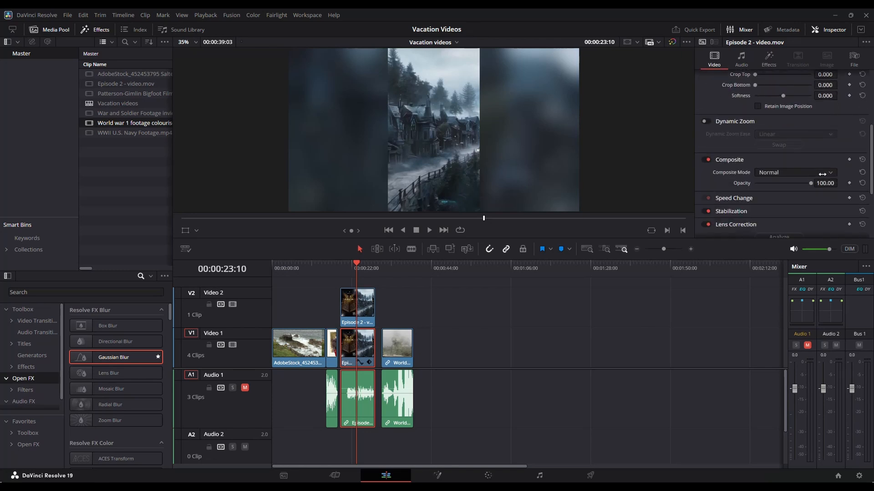
{"action": "left_click_drag", "start_coordinate": [830, 184], "coordinate": [803, 183]}
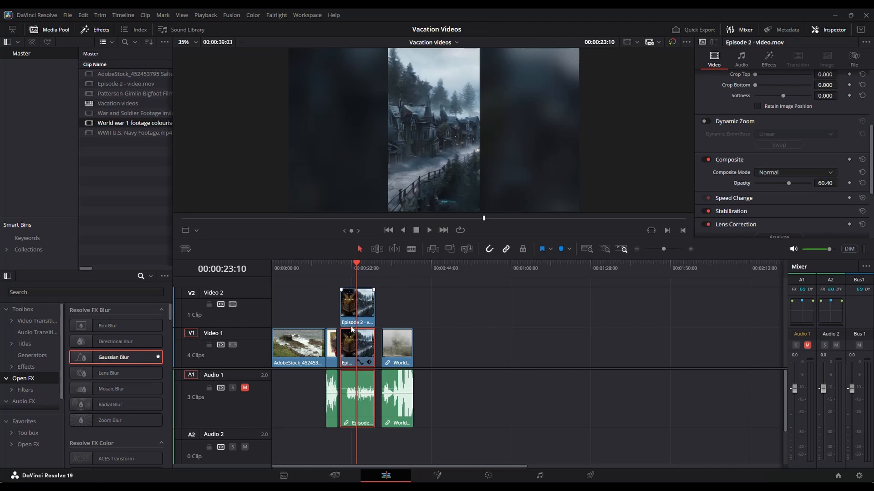
- Close the timeline gaps before the Episode 2 clips and the World war 1 clip, and preview the footage up to 00:00:32:06
{"action": "left_click", "coordinate": [359, 291]}
{"action": "left_click", "coordinate": [365, 384], "text": "ctrl"}
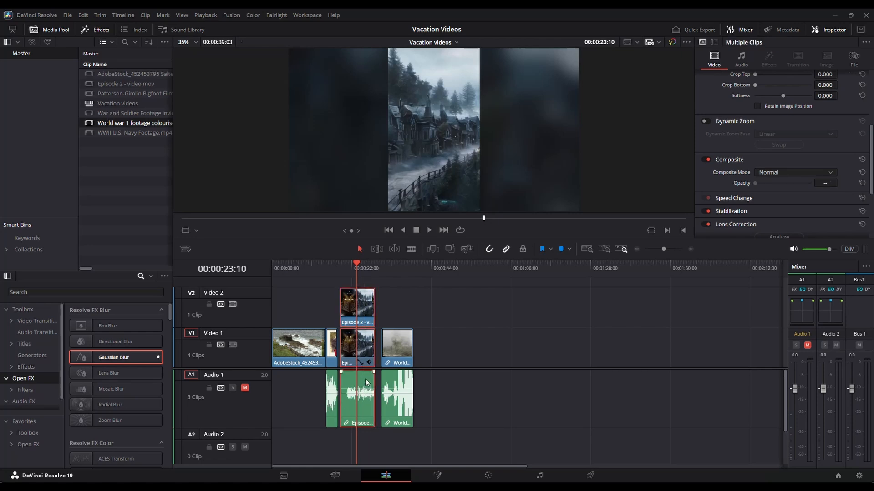
{"action": "left_click_drag", "start_coordinate": [365, 382], "coordinate": [364, 382]}
{"action": "left_click_drag", "start_coordinate": [401, 358], "coordinate": [393, 358]}
{"action": "left_click", "coordinate": [383, 272]}
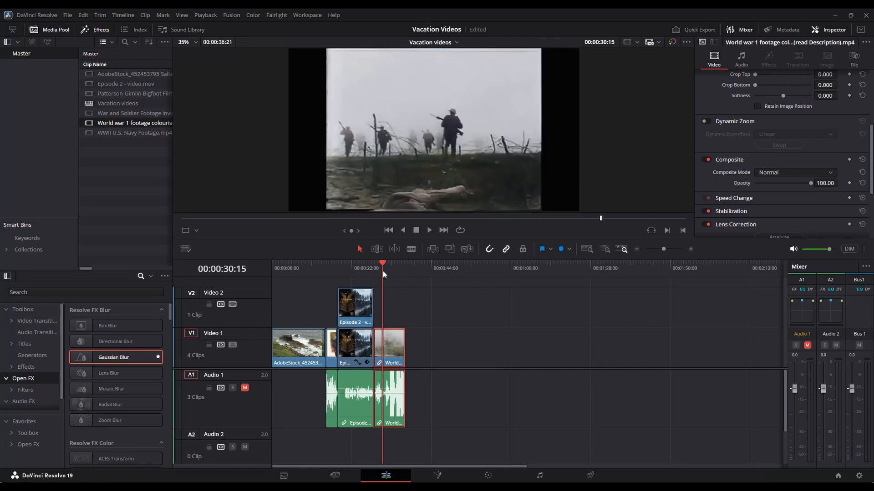
{"action": "left_click_drag", "start_coordinate": [353, 269], "coordinate": [388, 274]}
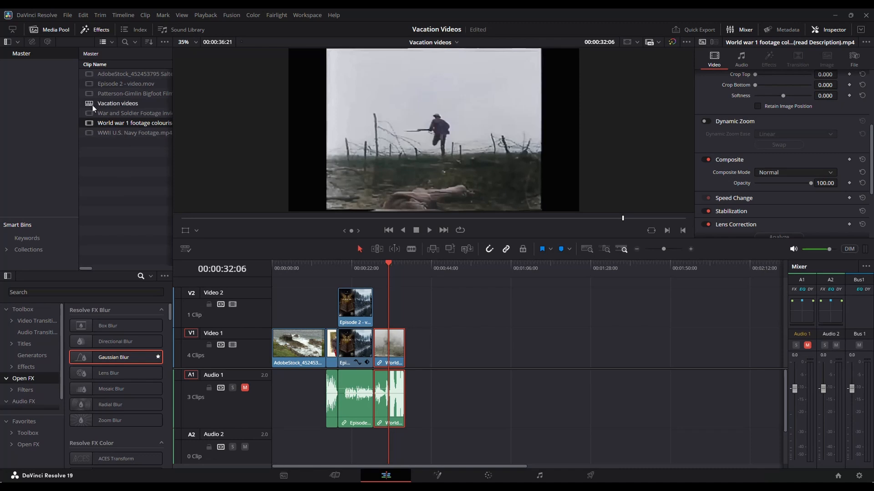
- Select the Vacation videos timeline and open the Deliver page for it
{"action": "left_click", "coordinate": [110, 104]}
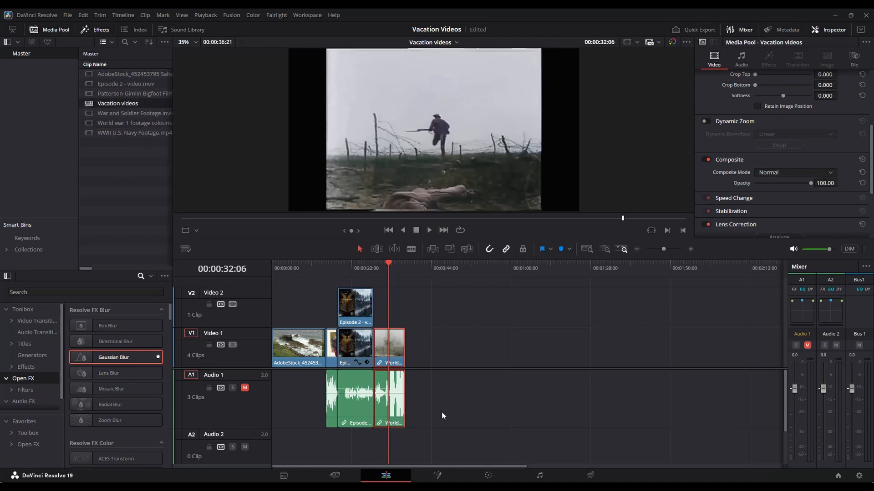
{"action": "left_click", "coordinate": [590, 476]}
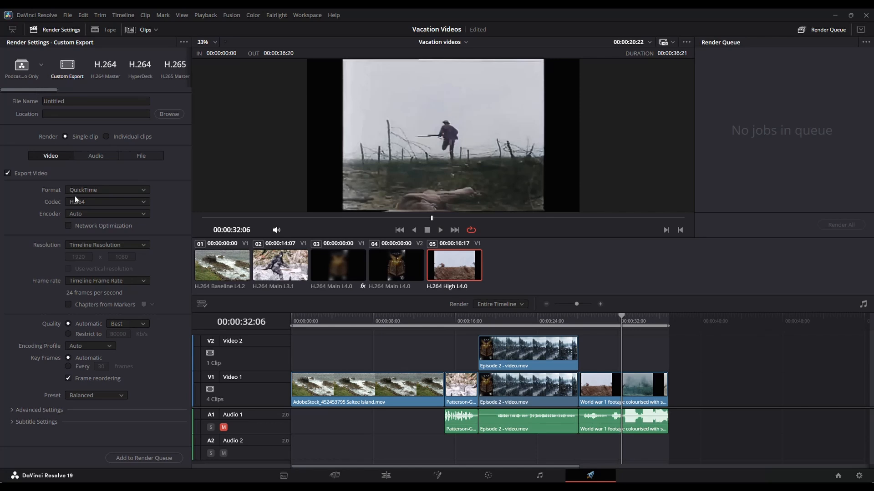
- Set the Custom Export format to MP4
{"action": "left_click", "coordinate": [97, 191]}
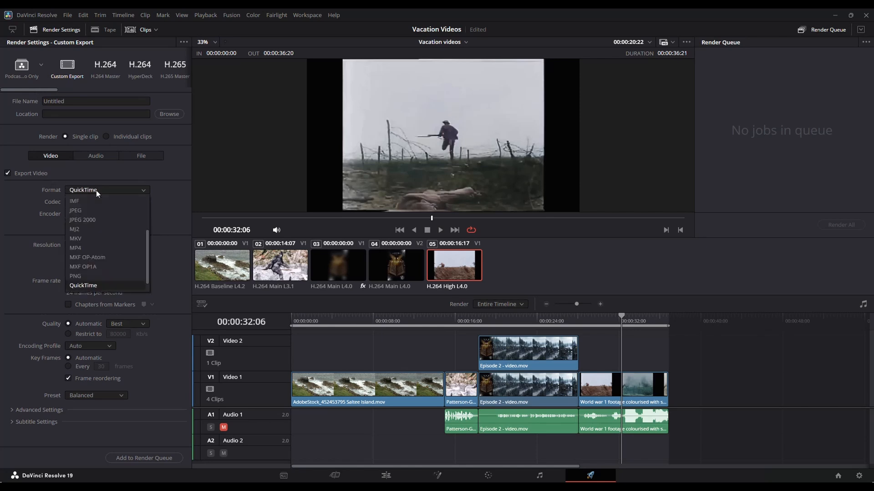
{"action": "left_click", "coordinate": [43, 200]}
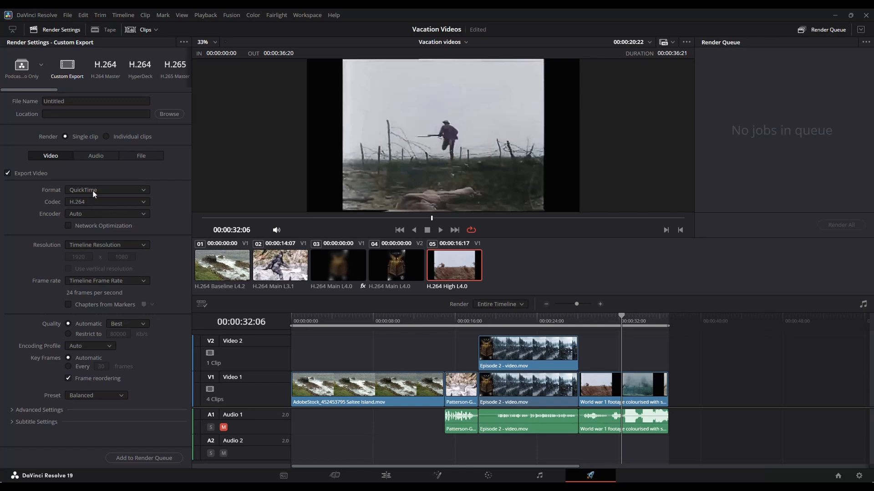
{"action": "left_click", "coordinate": [94, 191]}
{"action": "scroll", "coordinate": [88, 242], "scroll_direction": "down", "scroll_amount": 1}
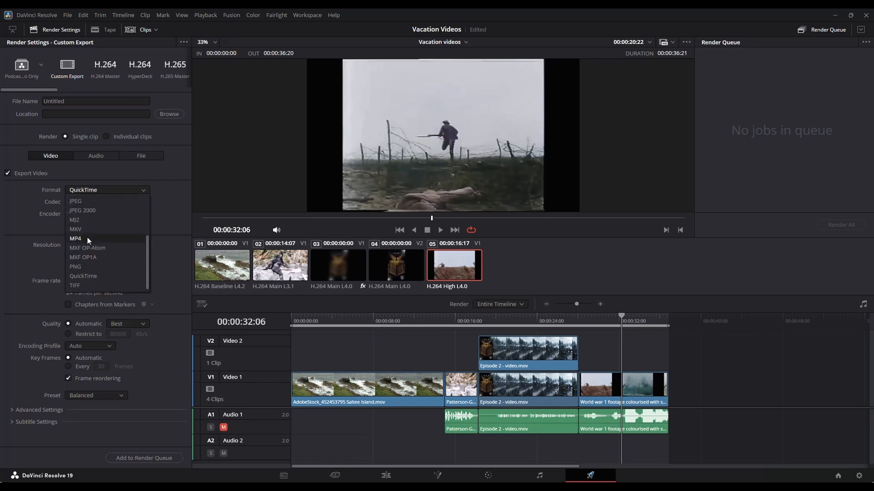
{"action": "left_click", "coordinate": [88, 239]}
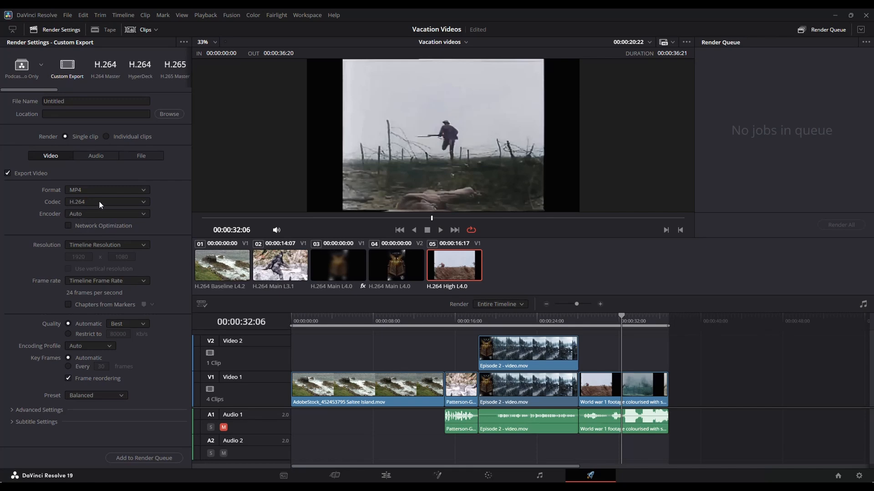
- Choose the YouTube 1080p render preset and name the export file Vacation Video
{"action": "left_click_drag", "start_coordinate": [48, 91], "coordinate": [86, 91]}
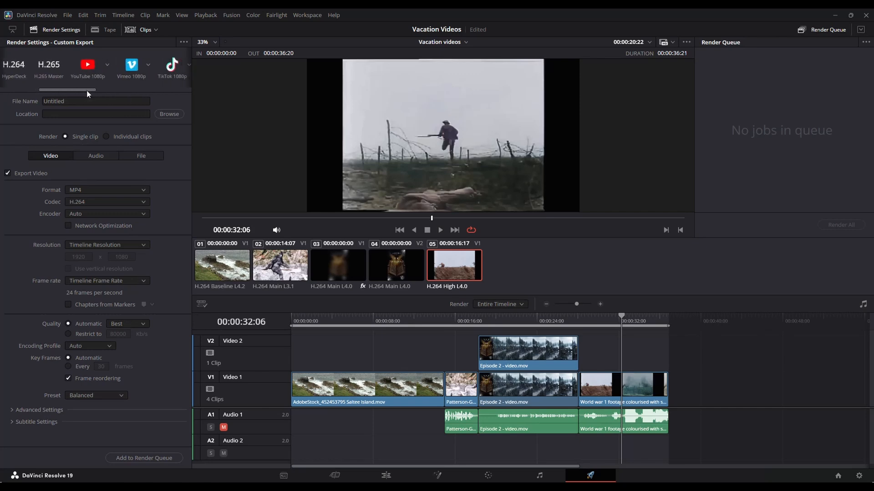
{"action": "left_click", "coordinate": [88, 66]}
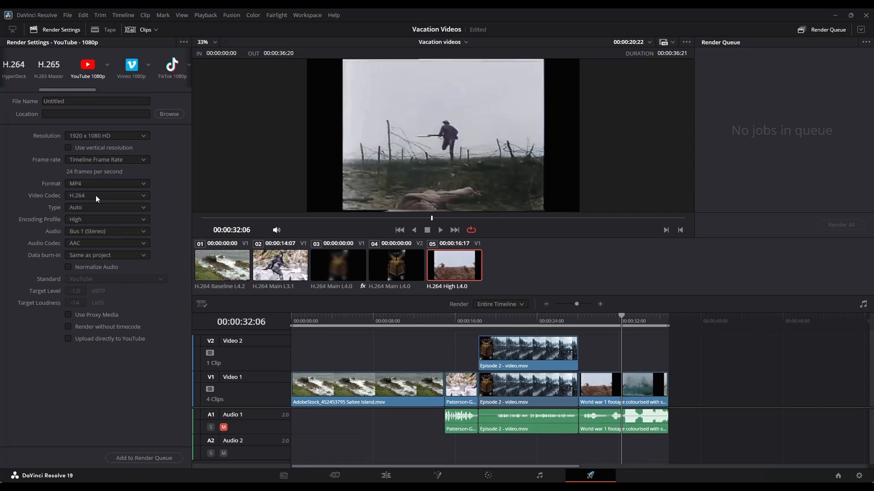
{"action": "double_click", "coordinate": [73, 101]}
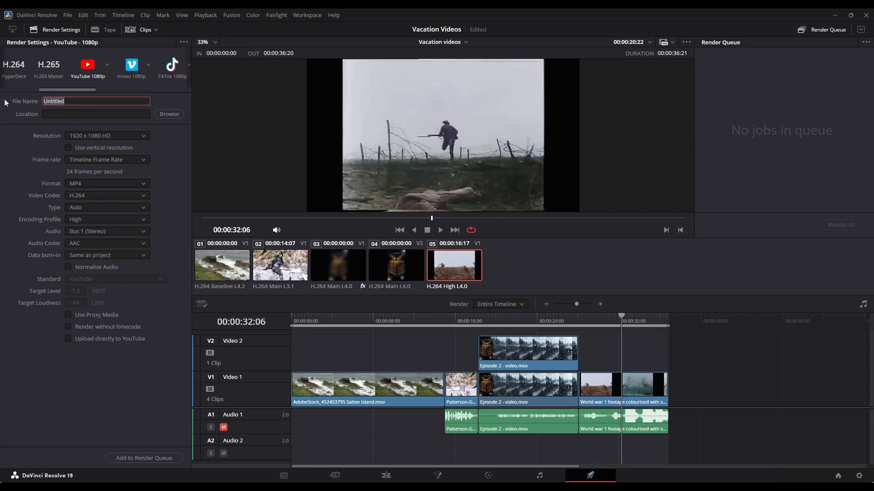
{"action": "type", "text": "Vacation Video"}
- Set the Desktop folder as the save location for the exported Vacation Video file
{"action": "left_click", "coordinate": [61, 114]}
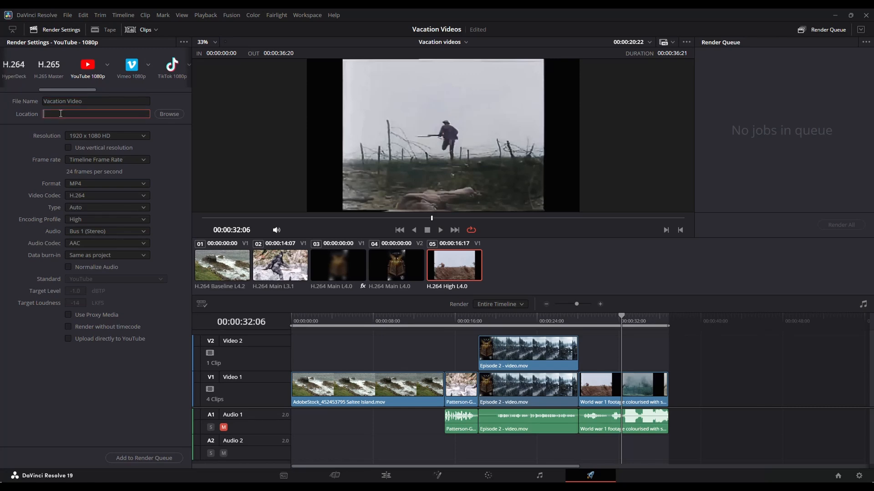
{"action": "left_click", "coordinate": [165, 115]}
{"action": "left_click", "coordinate": [258, 189]}
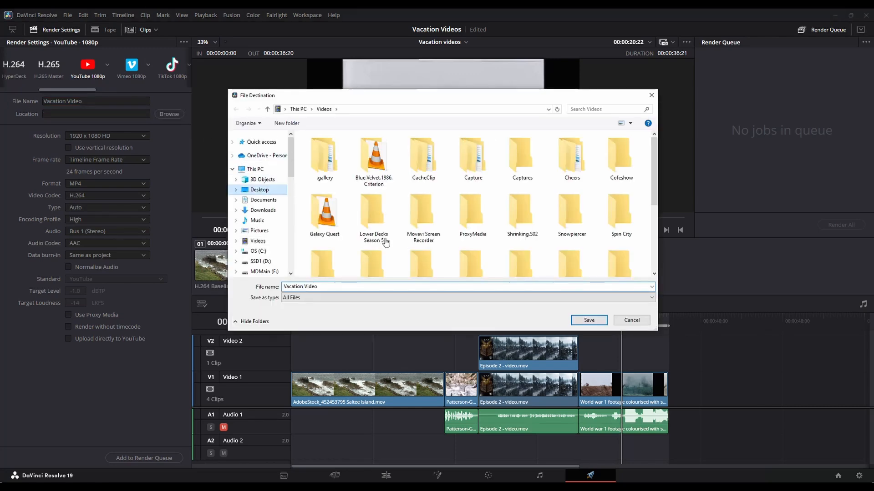
{"action": "left_click", "coordinate": [582, 320]}
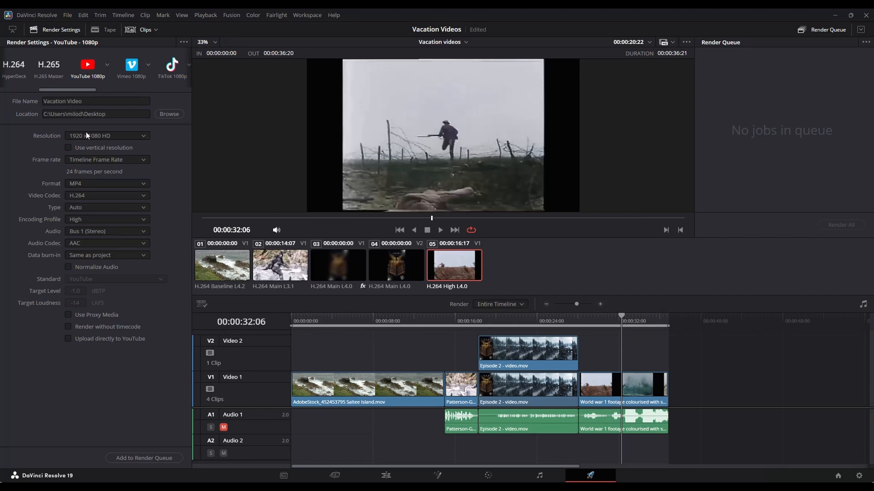
- Queue and render the Vacation Video export, and switch to File Explorer to select the rendered file on the Desktop
{"action": "left_click", "coordinate": [140, 458]}
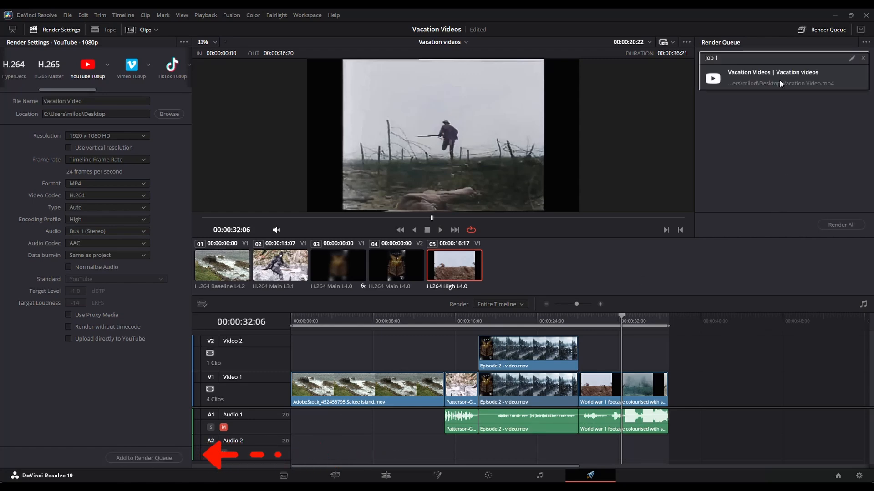
{"action": "left_click", "coordinate": [840, 225]}
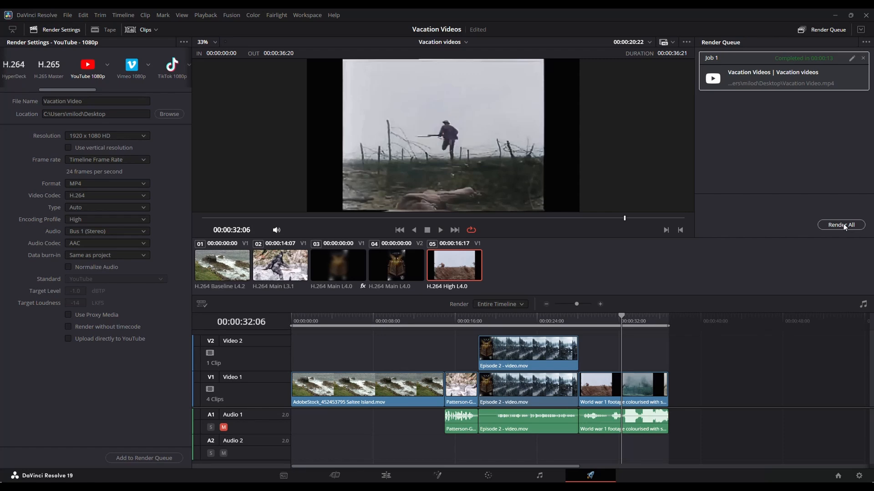
{"action": "left_click", "coordinate": [107, 485]}
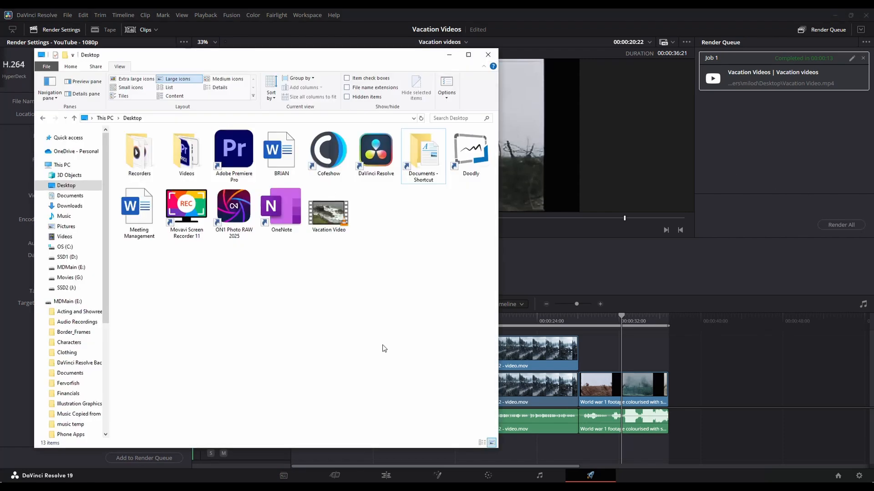
{"action": "left_click", "coordinate": [320, 222]}
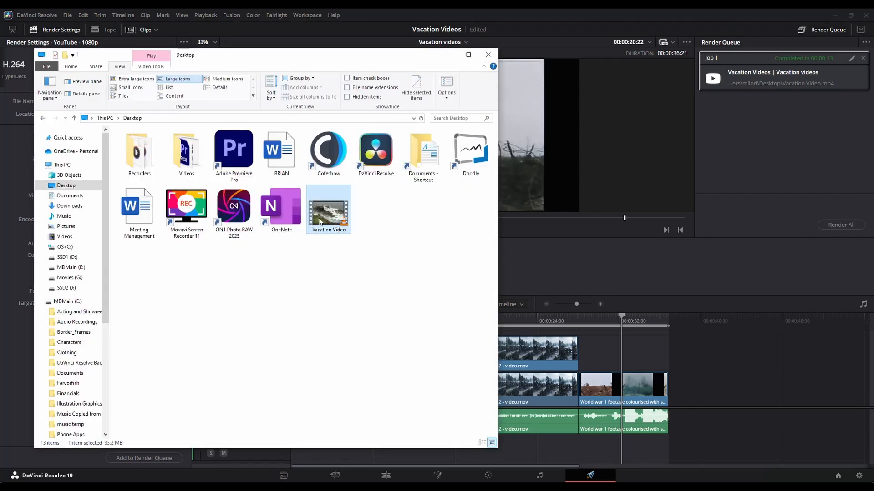